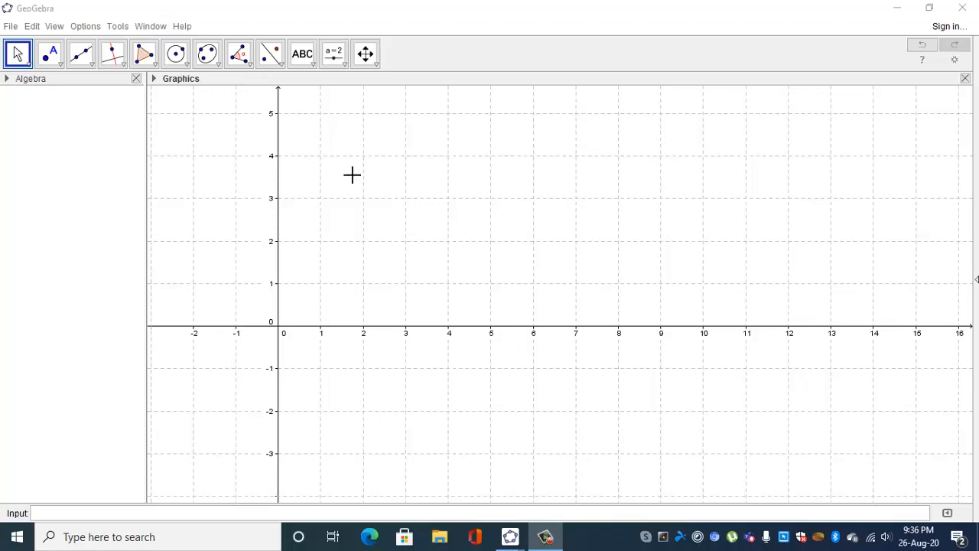
# Draw a horizontal segment from (10, 3) to (13, 3).
pyautogui.click(90, 65)
pyautogui.click(121, 116)
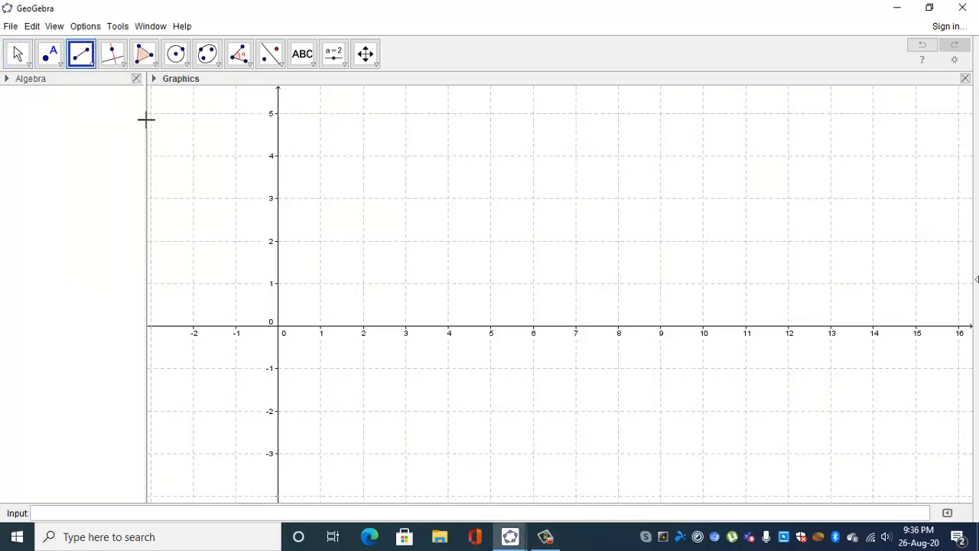
pyautogui.click(704, 199)
pyautogui.click(831, 198)
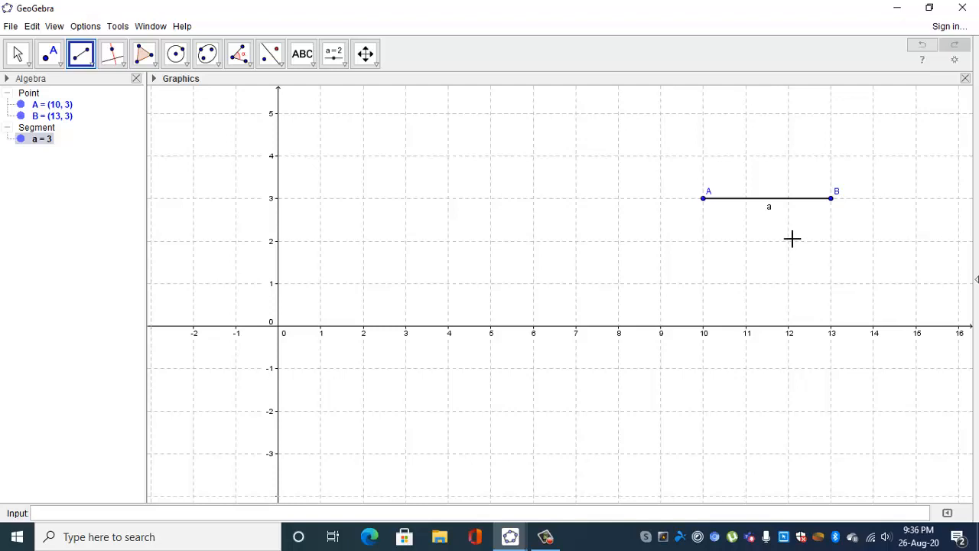
# Construct a line perpendicular to segment AB through its endpoint B.
pyautogui.click(115, 58)
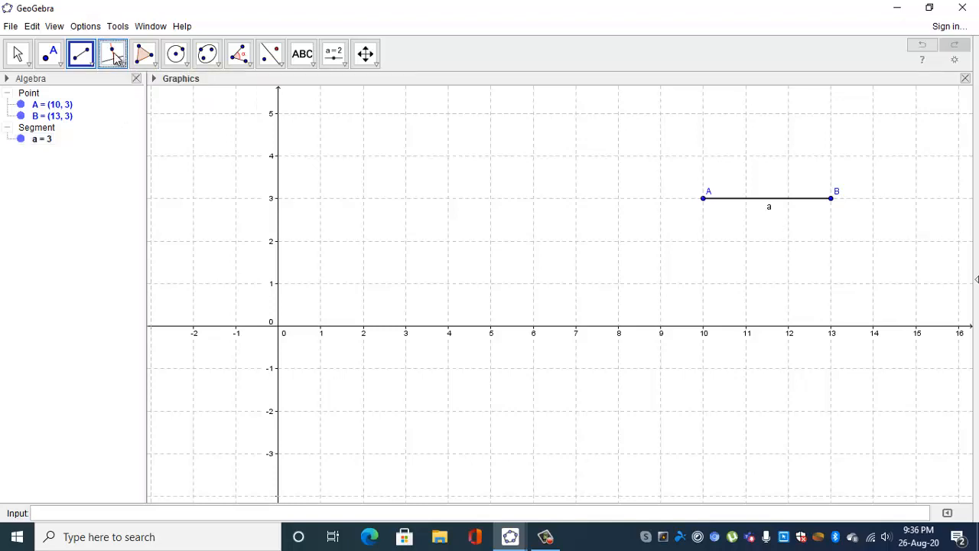
pyautogui.click(776, 199)
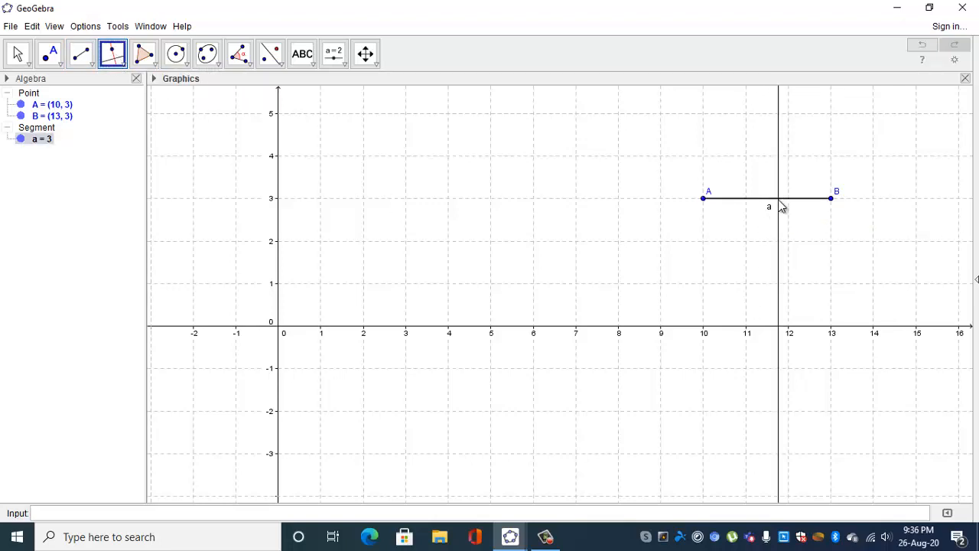
pyautogui.click(831, 200)
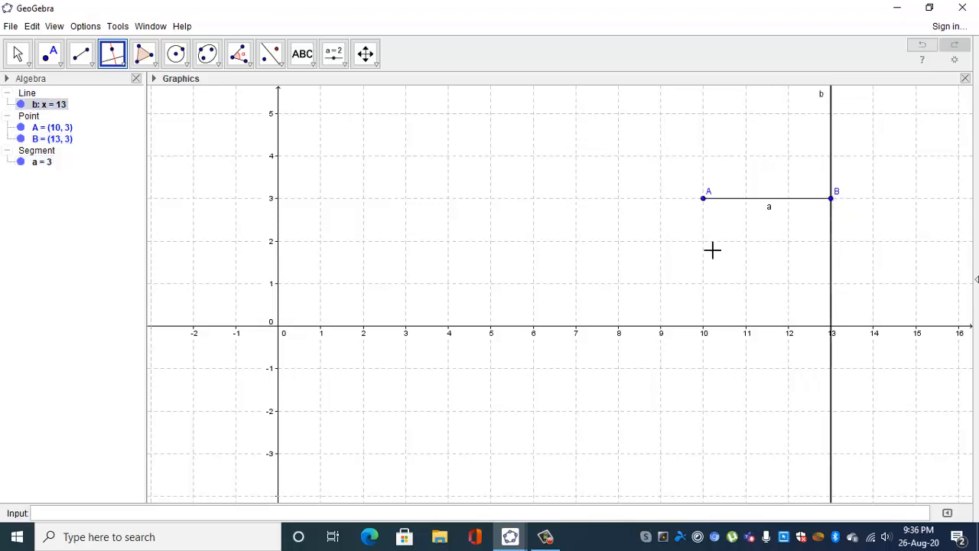
# Create a circle centred at point B with radius 1.
pyautogui.click(186, 68)
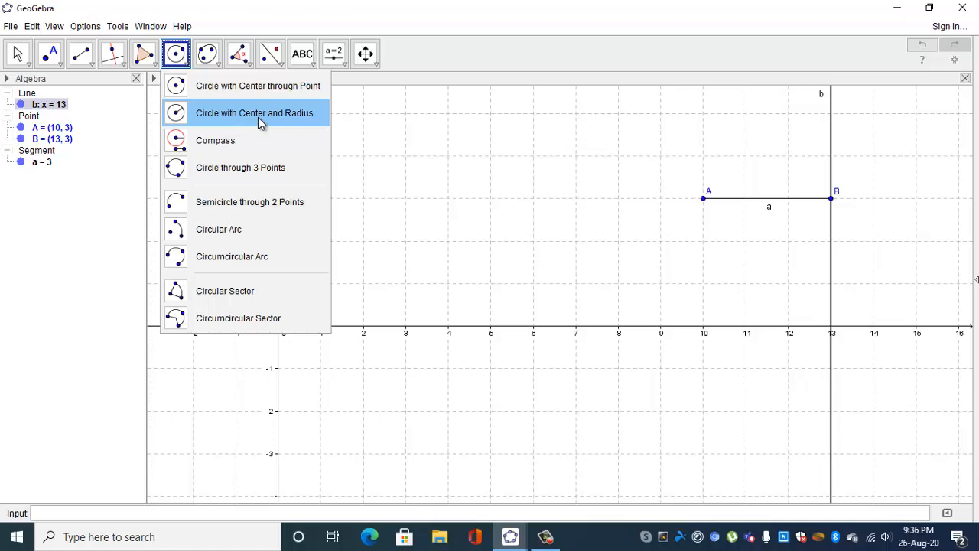
pyautogui.click(257, 115)
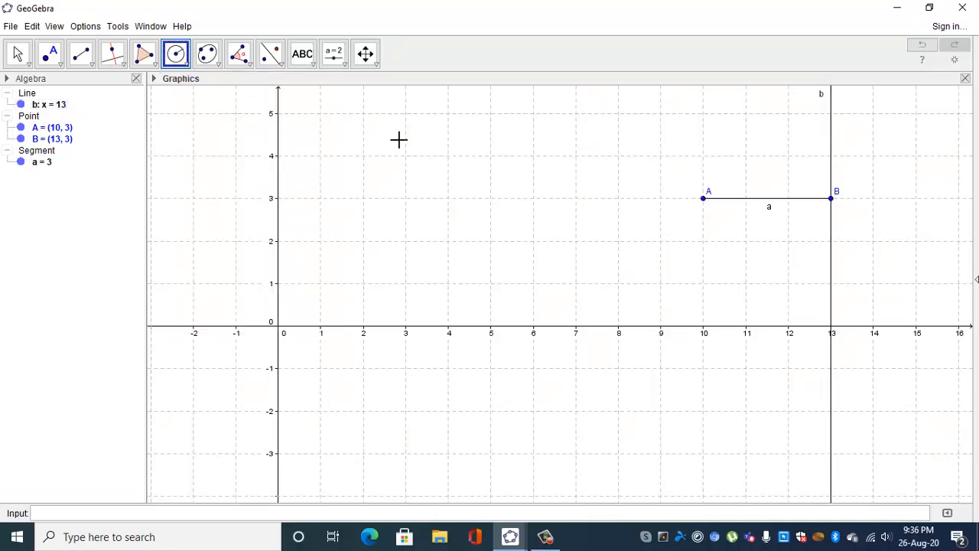
pyautogui.click(831, 200)
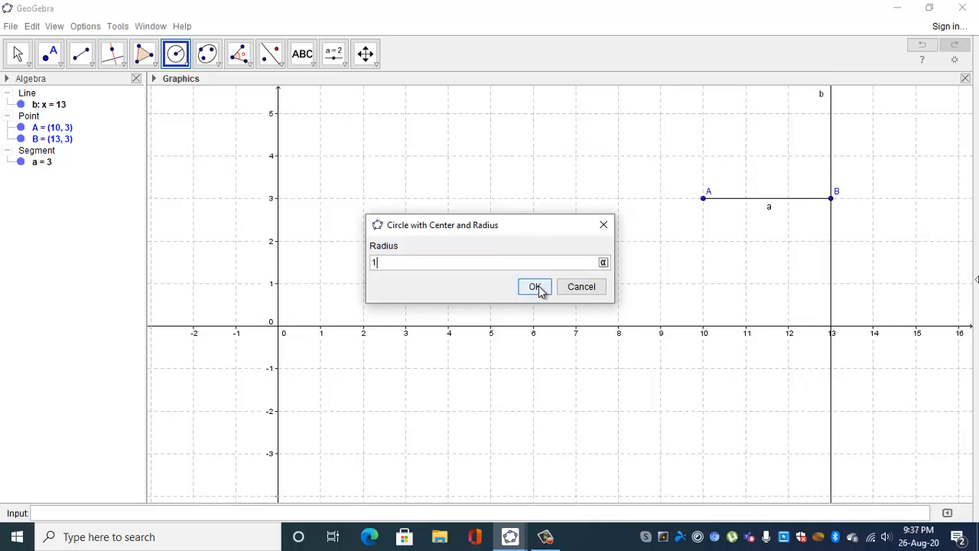
pyautogui.click(534, 287)
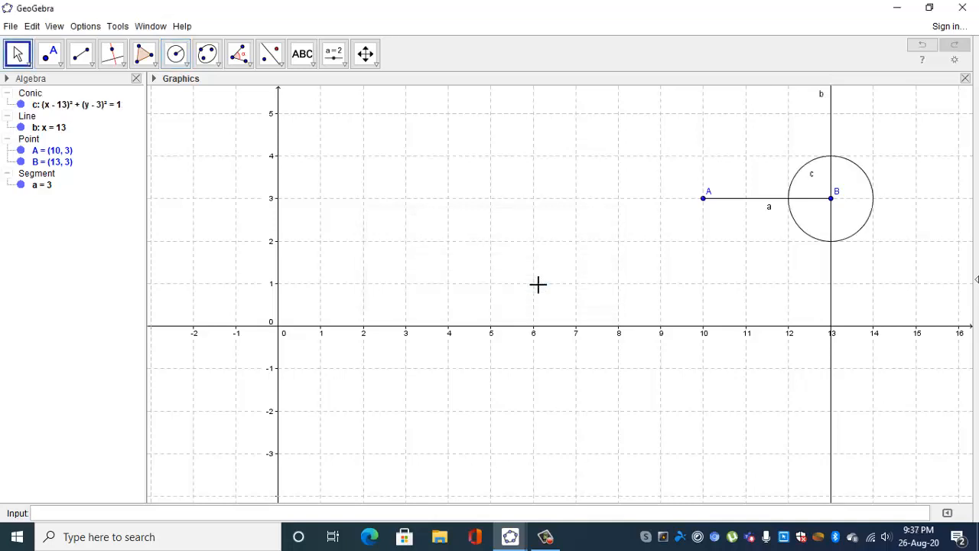
# Mark the intersection points of the circle and the perpendicular line through B.
pyautogui.click(90, 67)
pyautogui.moveTo(53, 61)
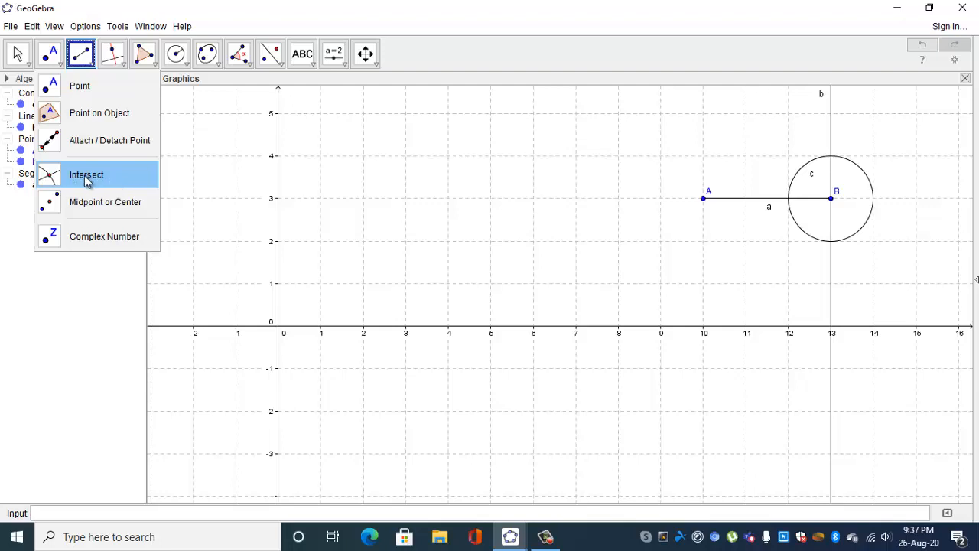
pyautogui.click(87, 177)
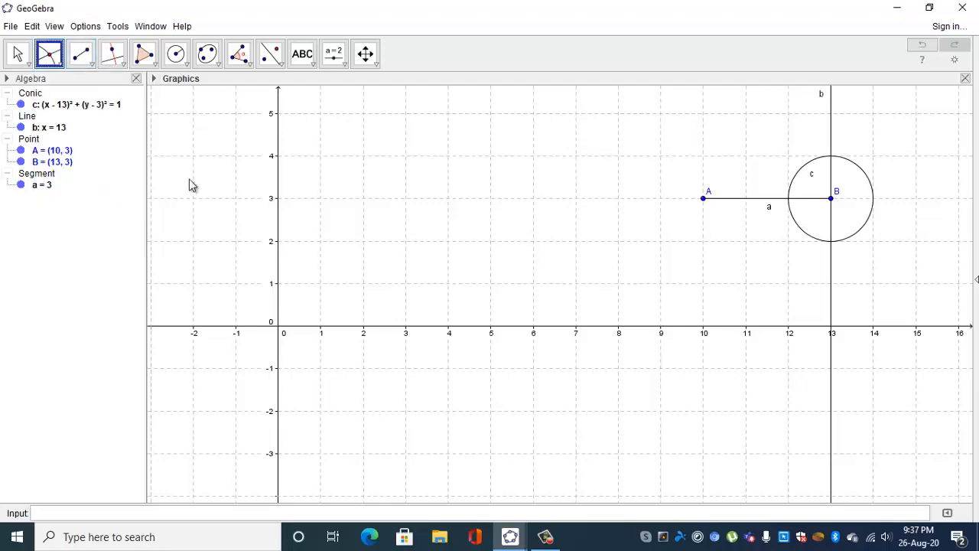
pyautogui.click(859, 174)
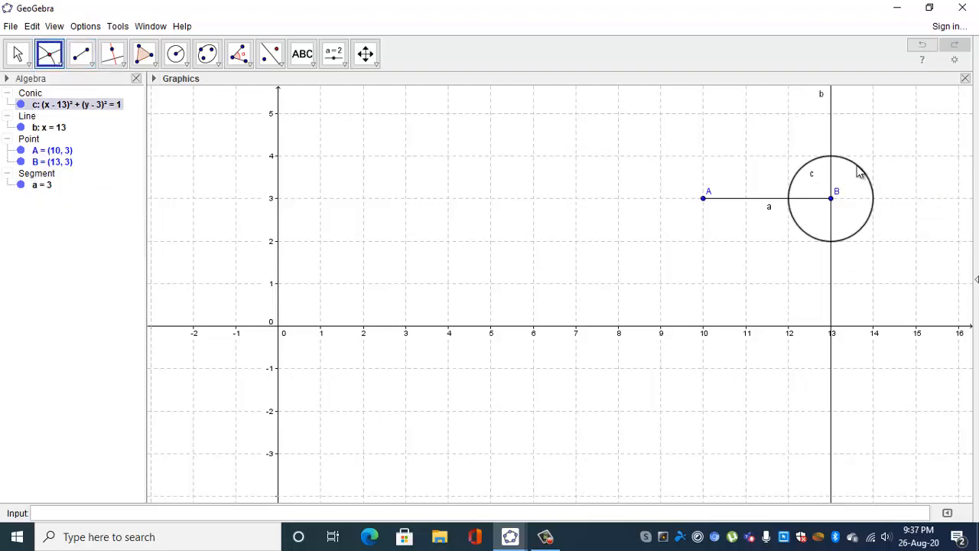
pyautogui.click(831, 126)
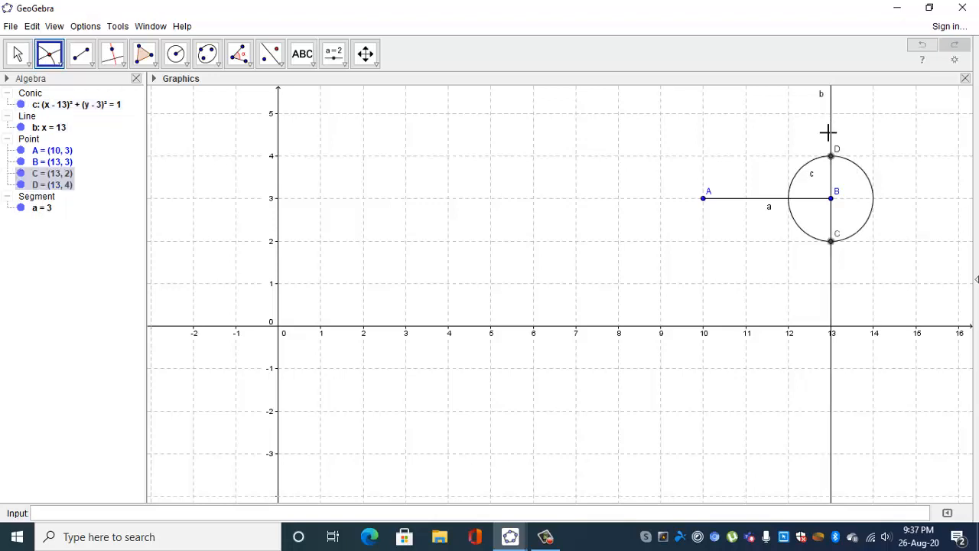
# Create a triangle polygon from points A, B and D, closing it back at A.
pyautogui.click(145, 55)
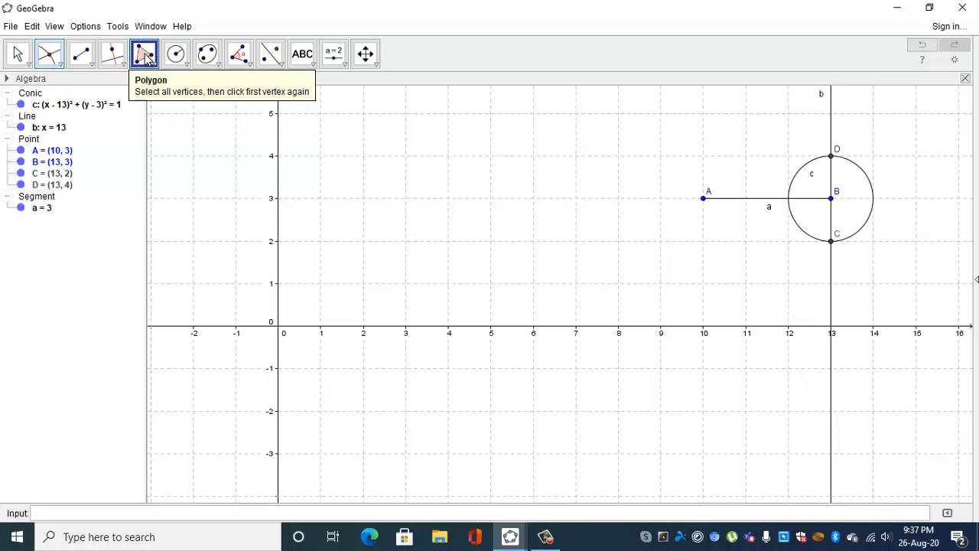
pyautogui.click(703, 198)
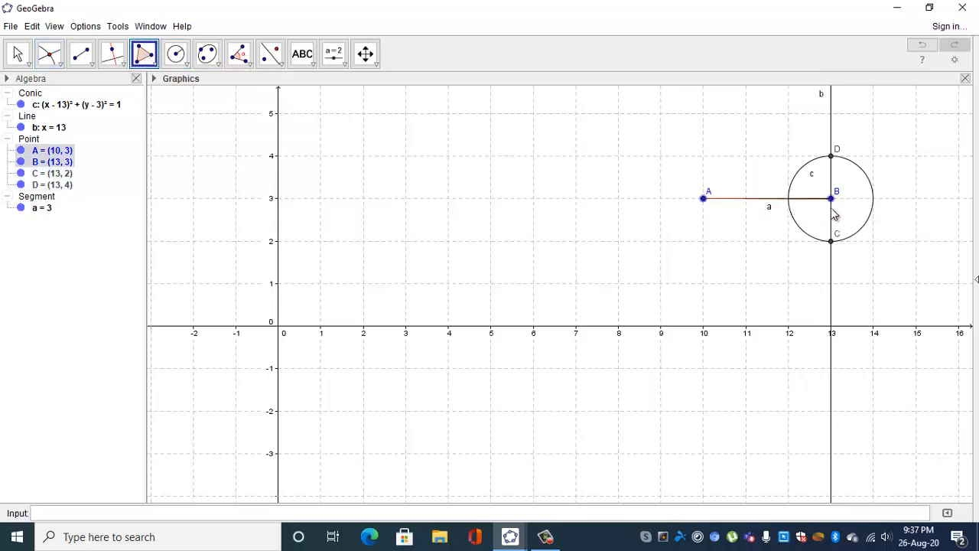
pyautogui.click(831, 198)
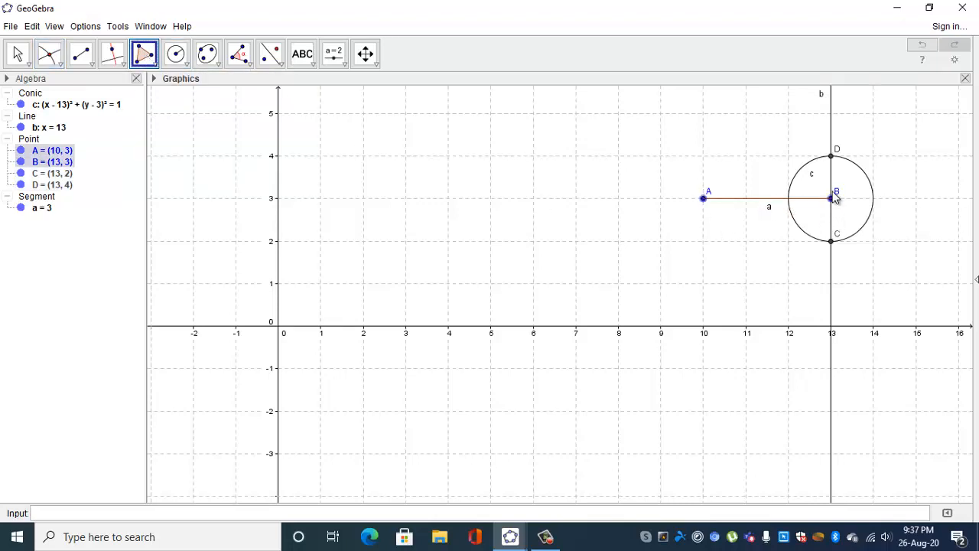
pyautogui.click(832, 155)
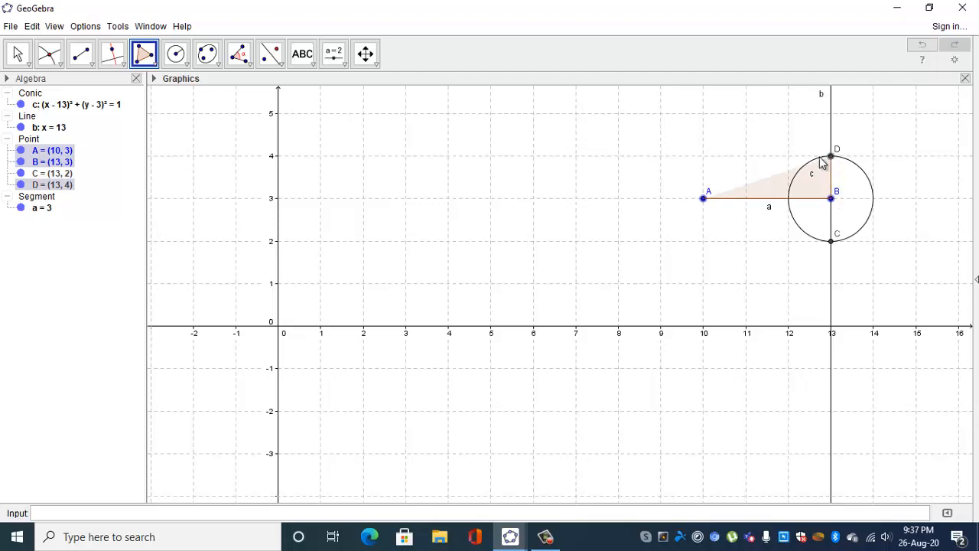
pyautogui.click(703, 198)
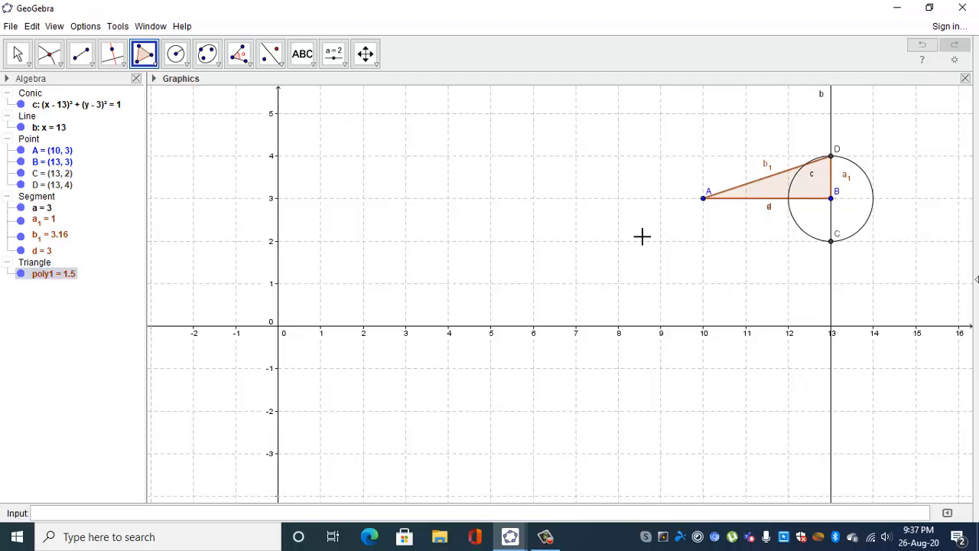
# Hide the perpendicular line, the circle and the lower intersection point C so only the triangle is displayed.
pyautogui.click(18, 54)
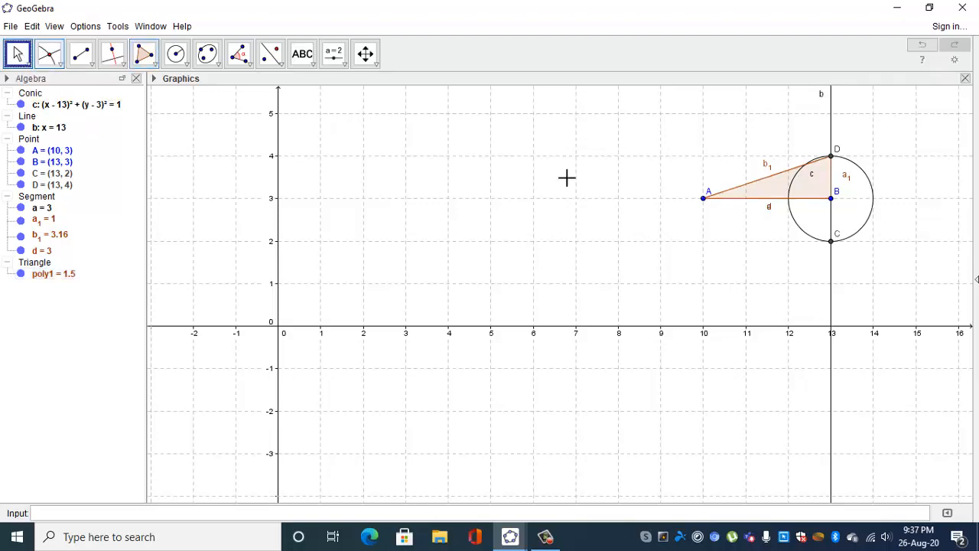
pyautogui.moveTo(705, 201)
pyautogui.mouseDown()
pyautogui.moveTo(502, 209)
pyautogui.moveTo(772, 213)
pyautogui.moveTo(693, 200)
pyautogui.moveTo(608, 207)
pyautogui.moveTo(707, 205)
pyautogui.mouseUp()
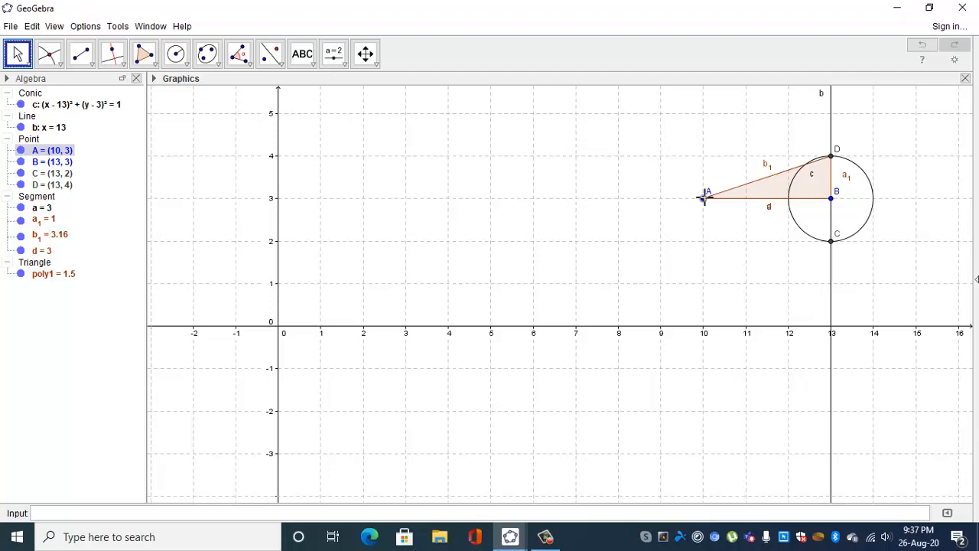
pyautogui.rightClick(832, 277)
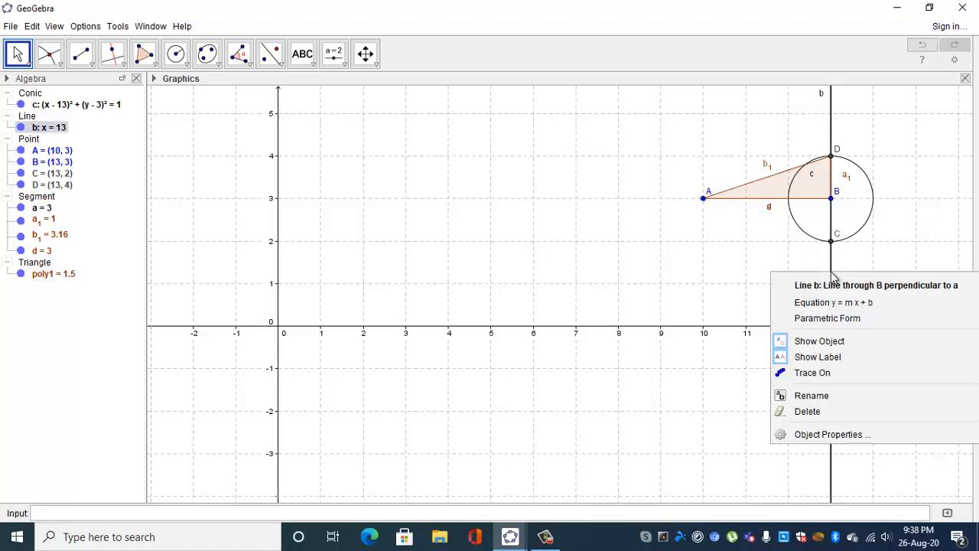
pyautogui.click(847, 340)
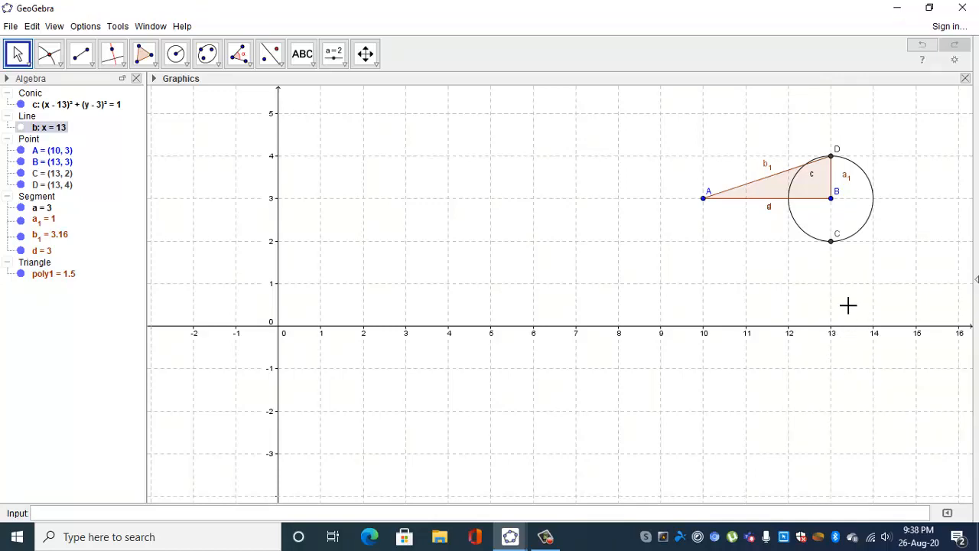
pyautogui.rightClick(863, 233)
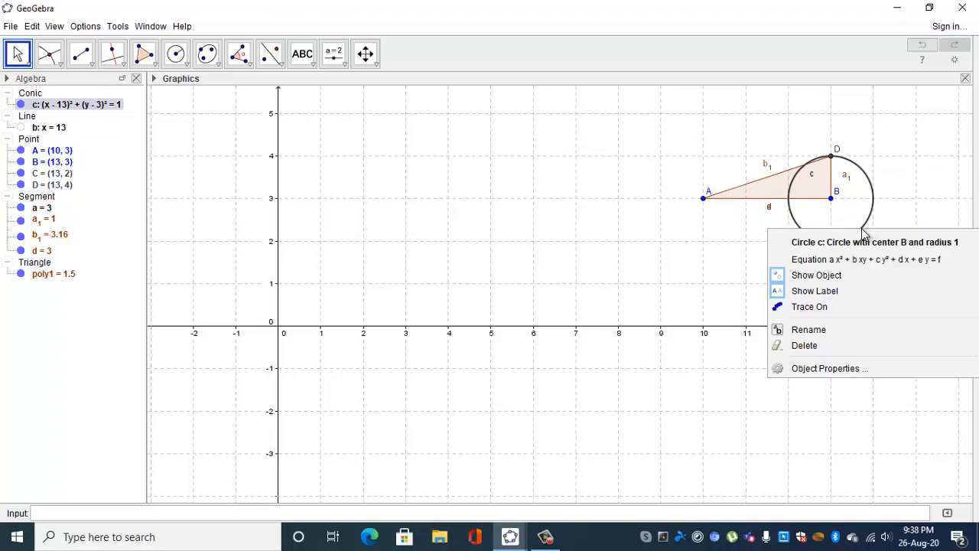
pyautogui.click(843, 277)
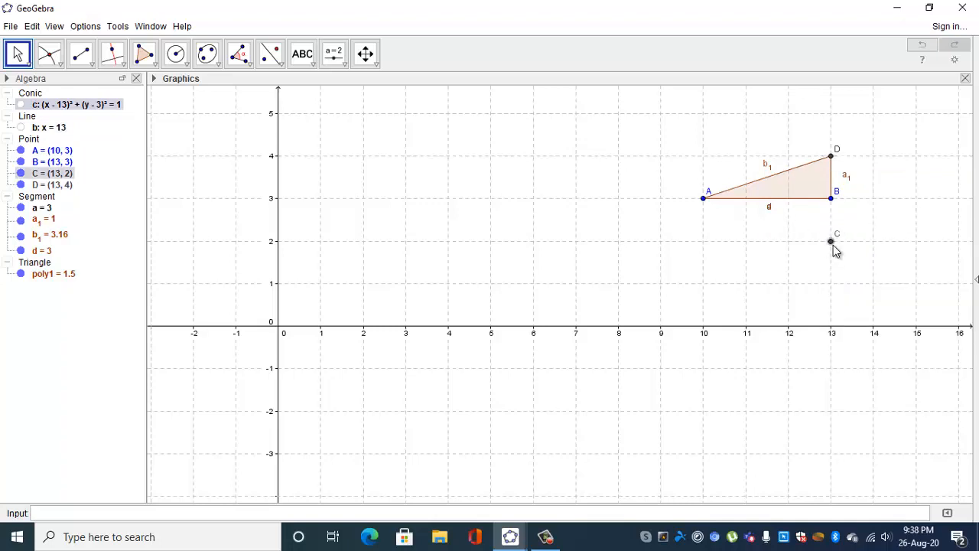
pyautogui.rightClick(832, 243)
pyautogui.click(878, 293)
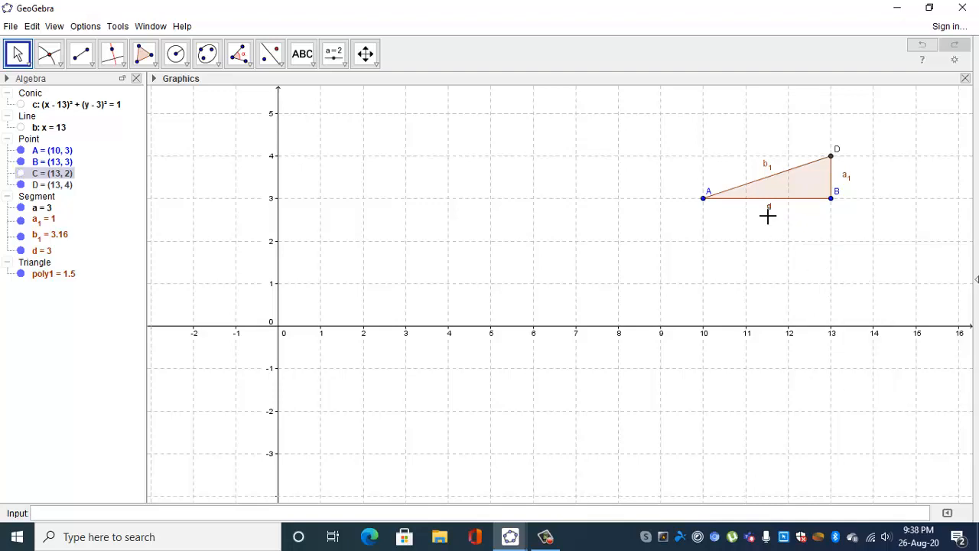
# Hide the labels of all the triangle's sides and of the original segment AB.
pyautogui.rightClick(764, 165)
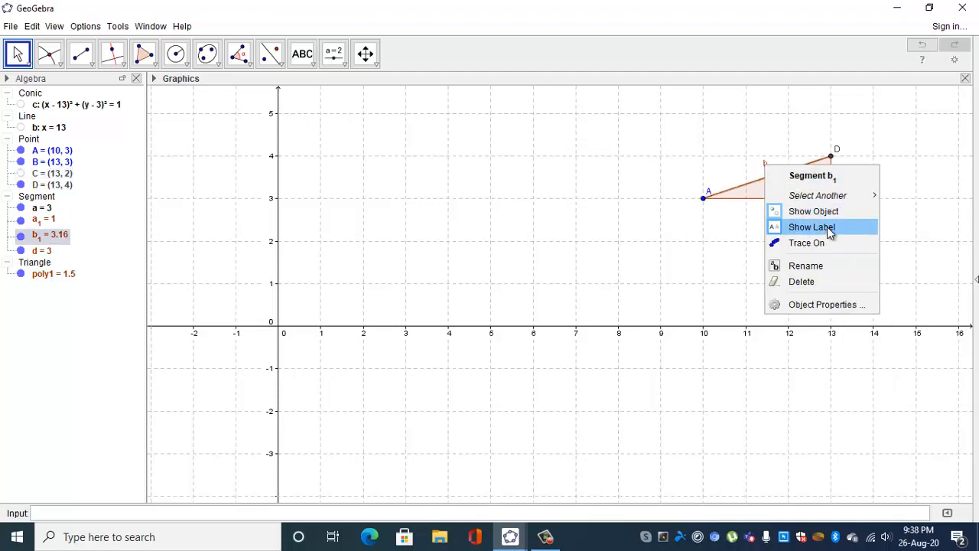
pyautogui.click(826, 227)
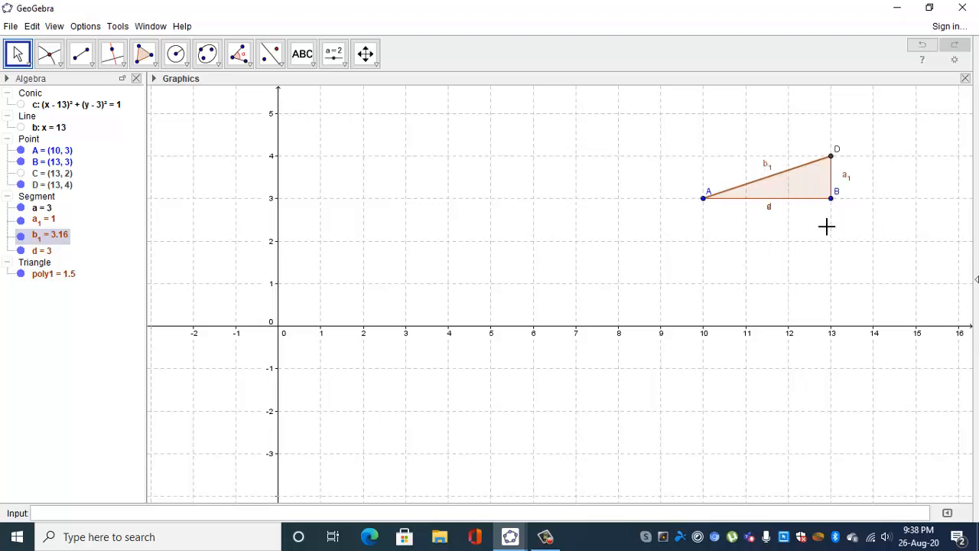
pyautogui.rightClick(842, 182)
pyautogui.click(895, 236)
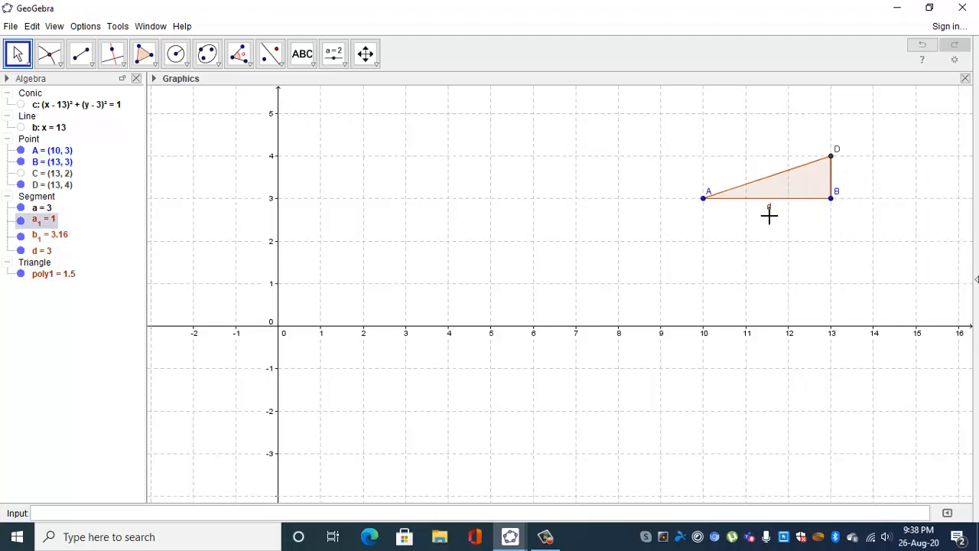
pyautogui.moveTo(769, 210); pyautogui.dragTo(778, 226)
pyautogui.rightClick(779, 224)
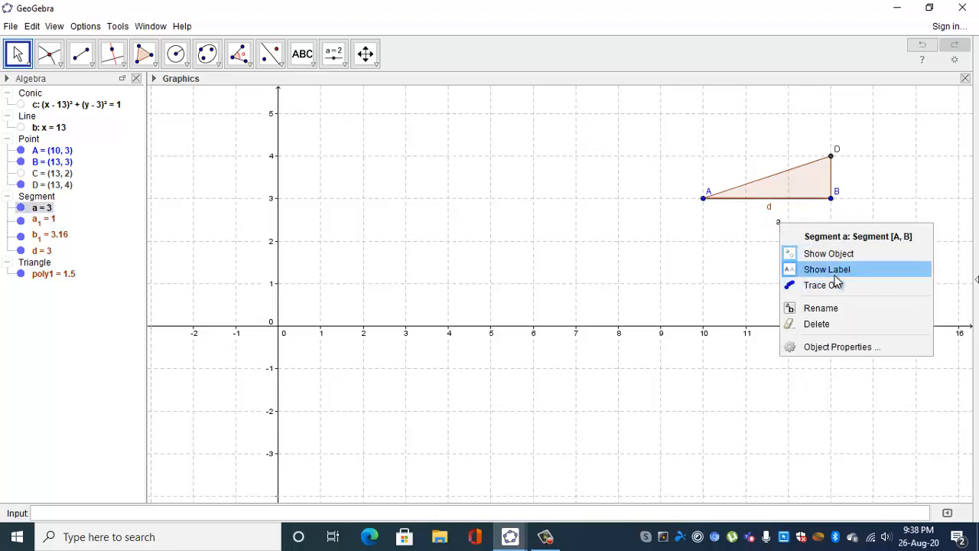
pyautogui.click(826, 270)
pyautogui.rightClick(769, 208)
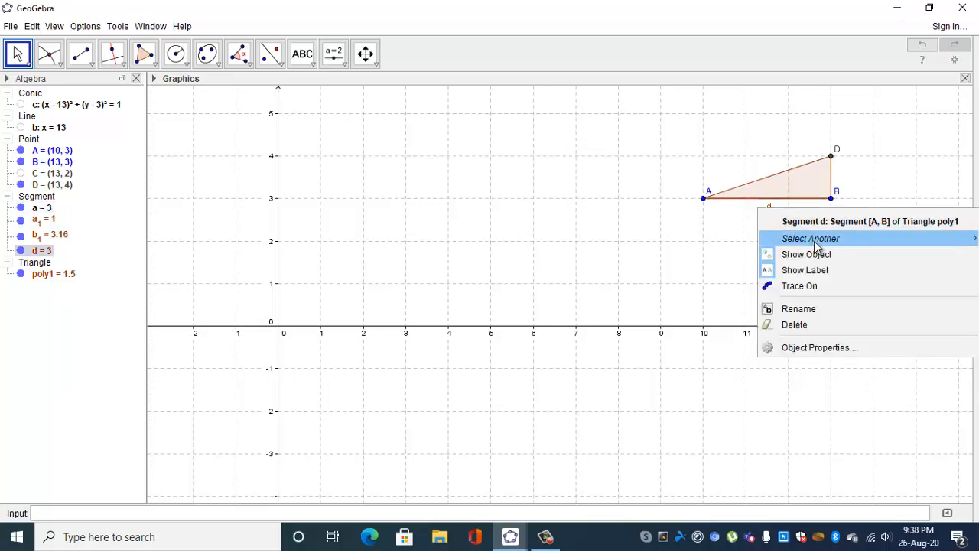
pyautogui.click(823, 267)
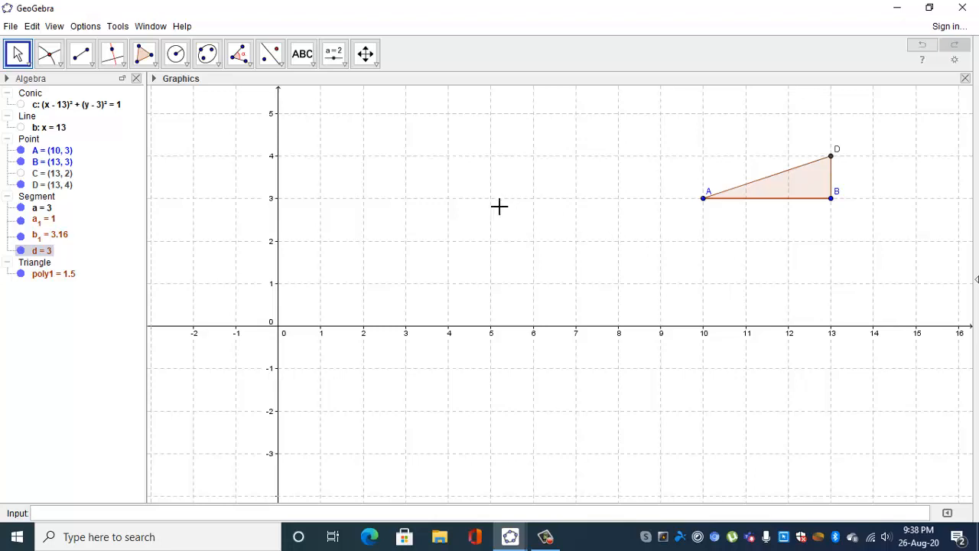
pyautogui.click(117, 27)
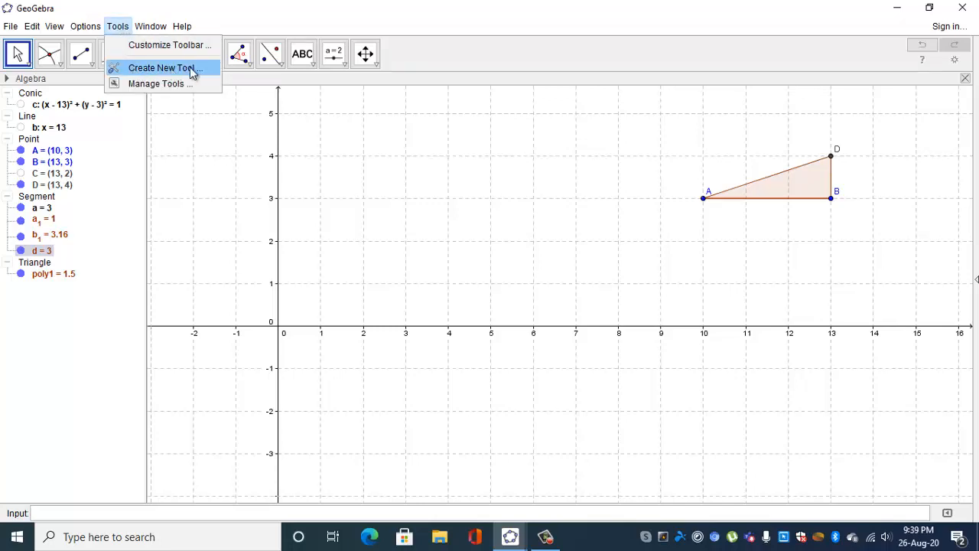
pyautogui.click(153, 69)
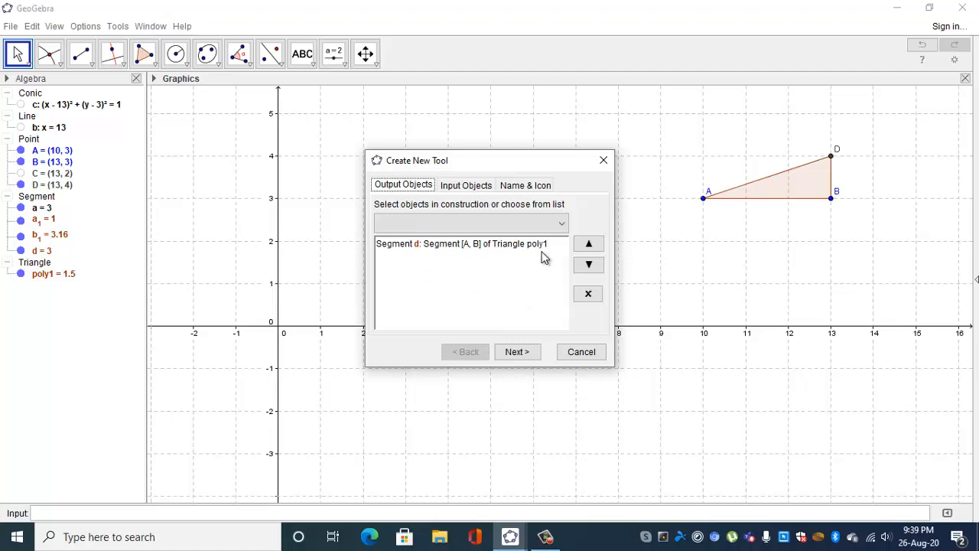
pyautogui.click(795, 183)
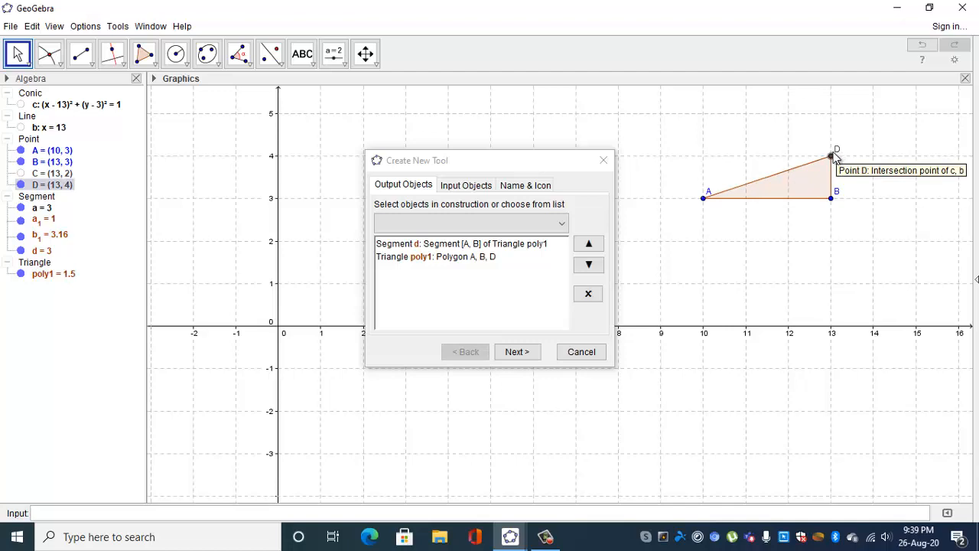
pyautogui.click(561, 223)
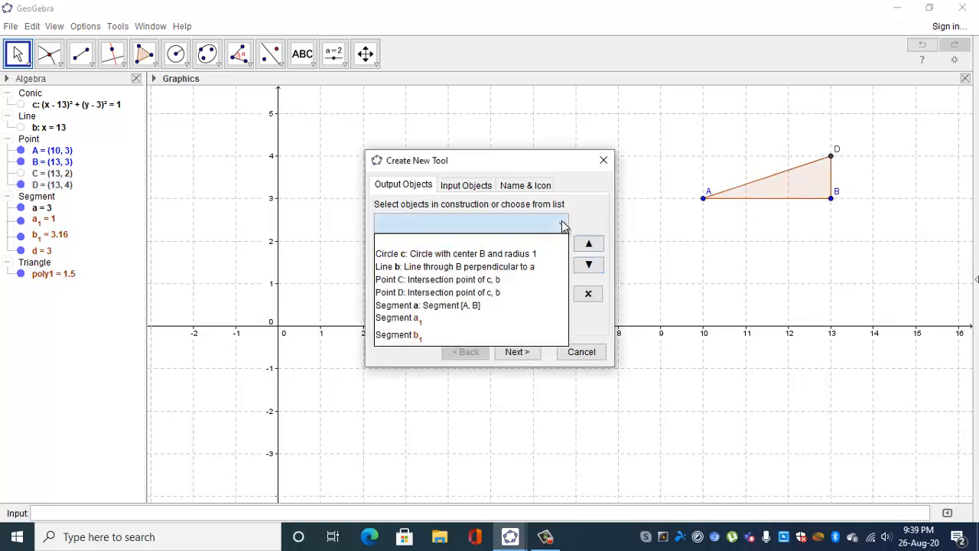
pyautogui.click(525, 292)
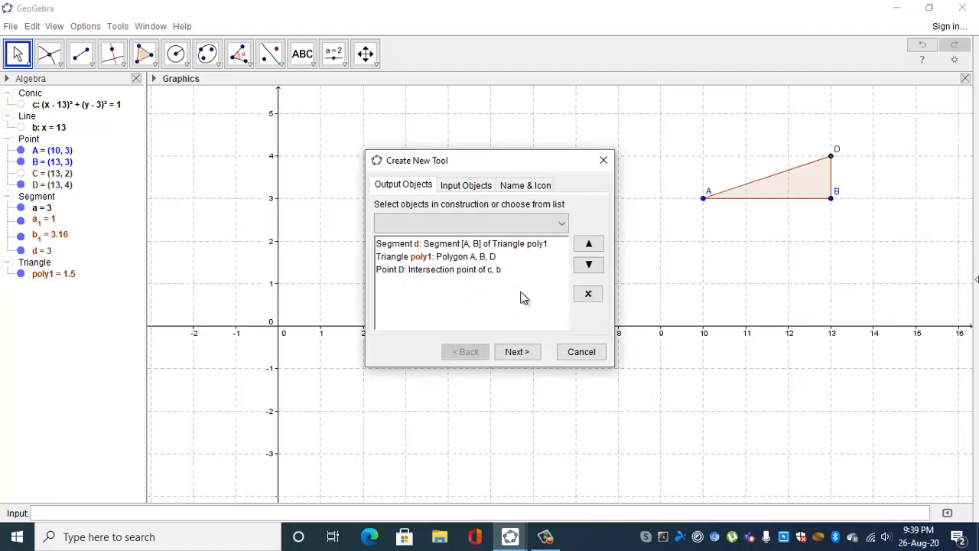
pyautogui.click(468, 270)
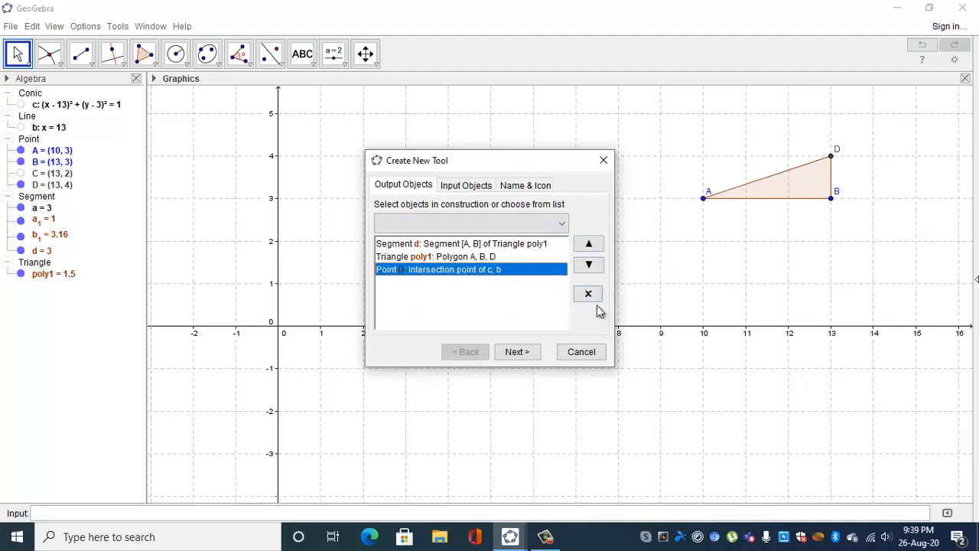
pyautogui.click(590, 297)
pyautogui.click(459, 257)
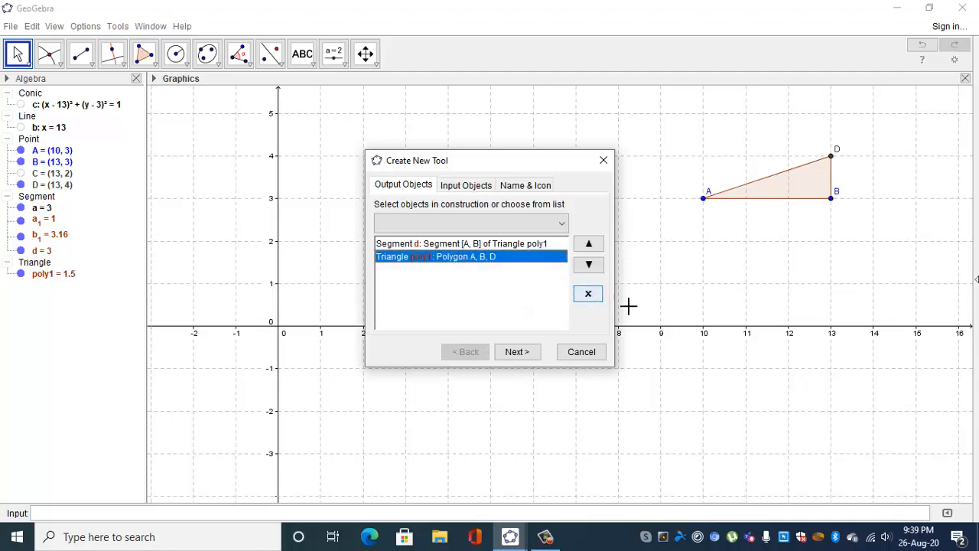
pyautogui.click(587, 295)
pyautogui.click(502, 248)
pyautogui.click(587, 293)
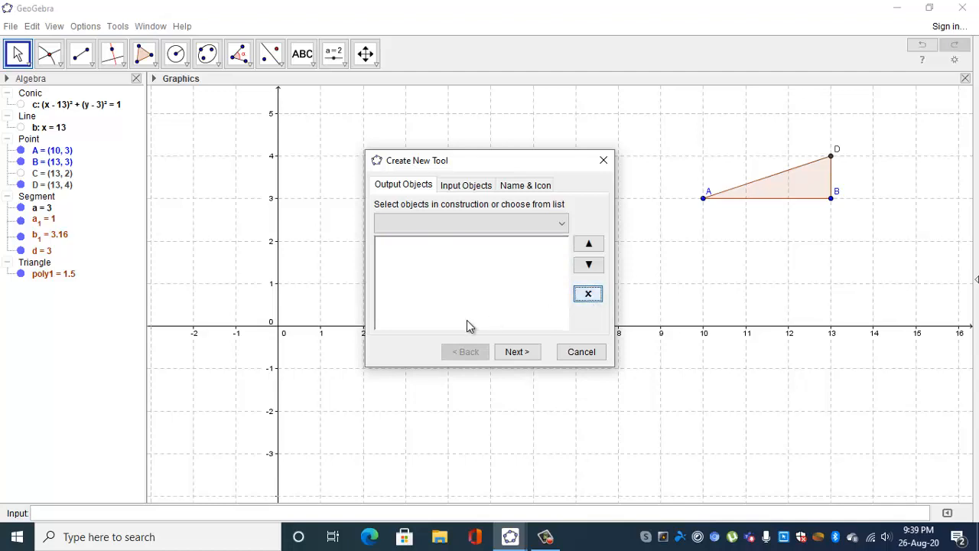
pyautogui.click(604, 160)
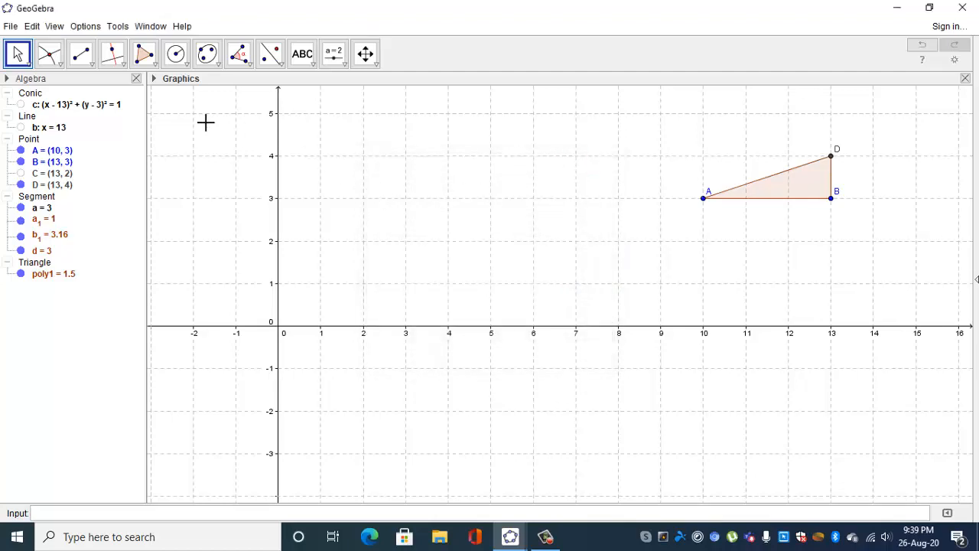
# Define a new custom tool with triangle poly1 and point D as its output objects, keeping points A and B as inputs.
pyautogui.click(117, 26)
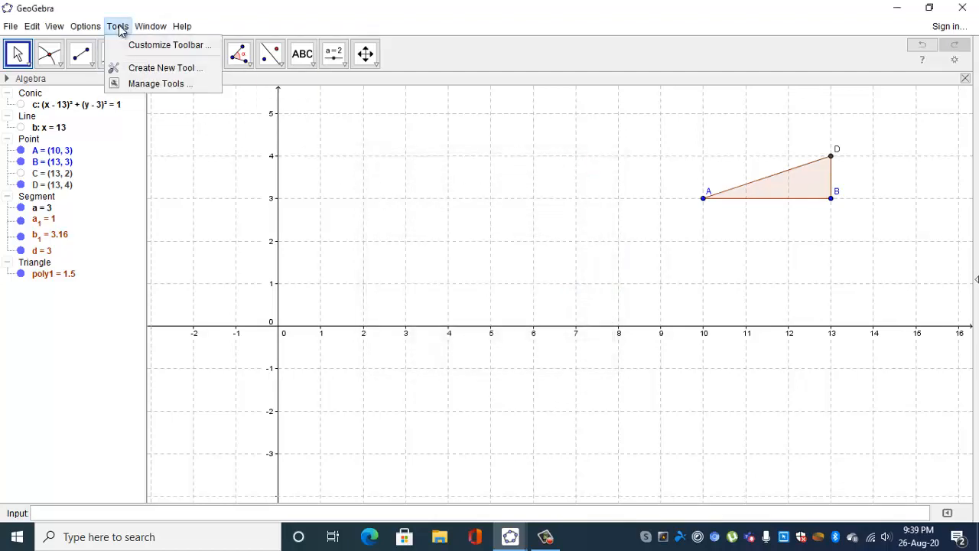
pyautogui.click(170, 69)
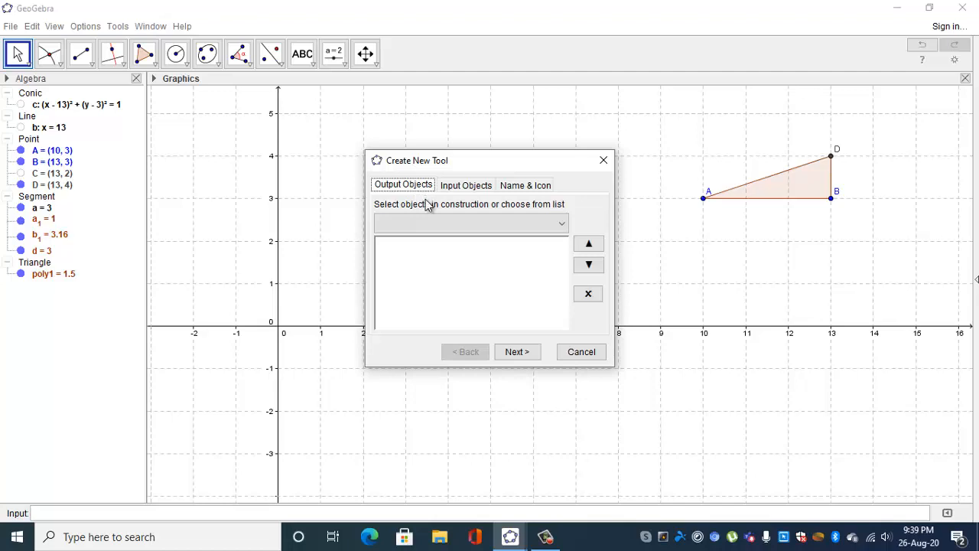
pyautogui.click(560, 227)
pyautogui.scroll(-1, 544, 296)
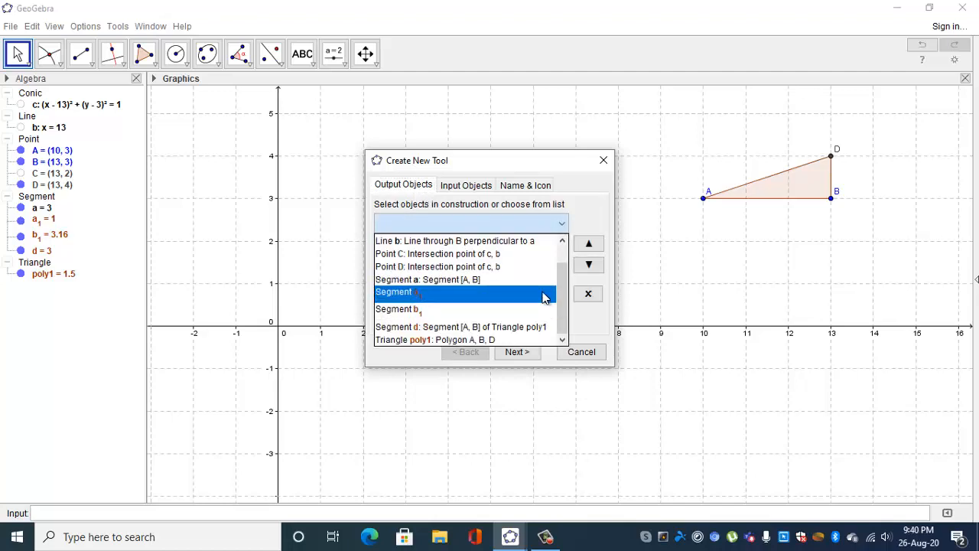
pyautogui.click(589, 224)
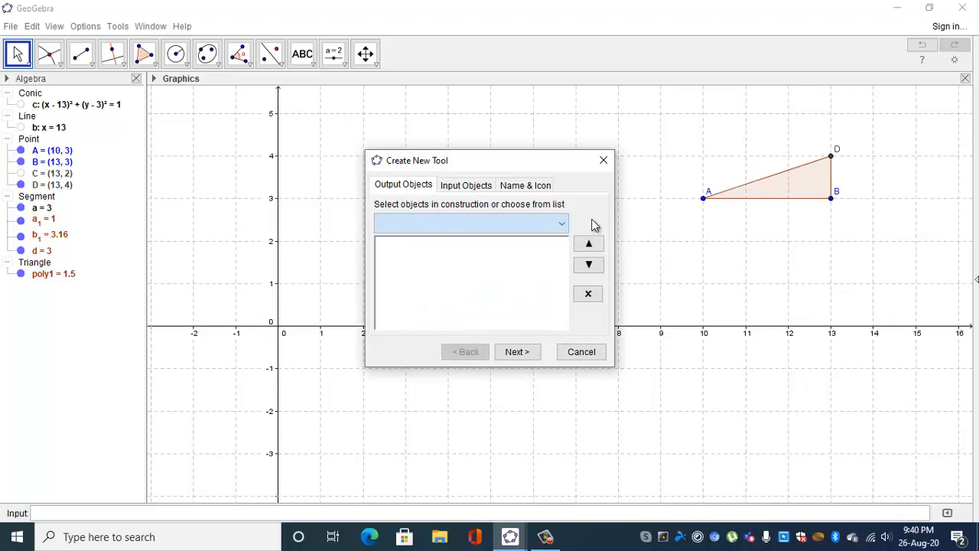
pyautogui.click(800, 186)
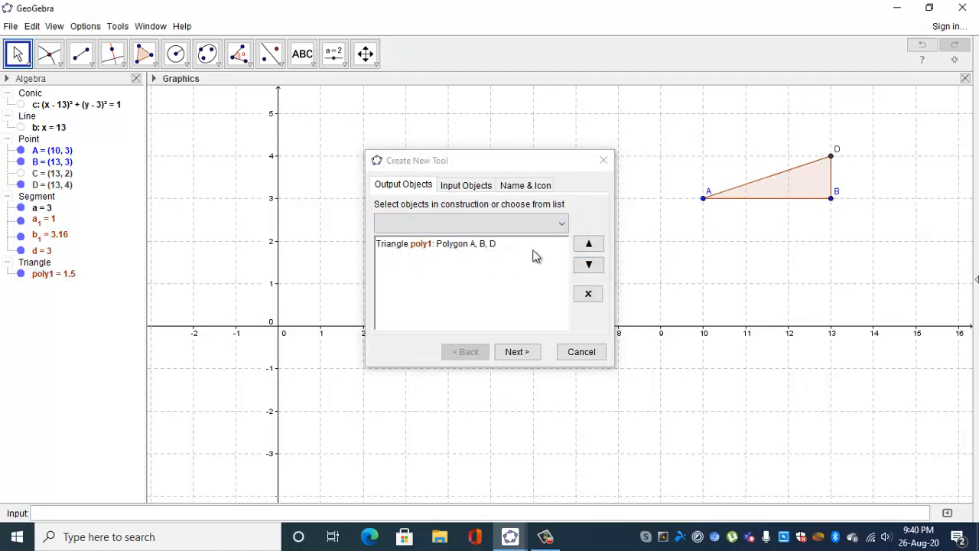
pyautogui.click(832, 157)
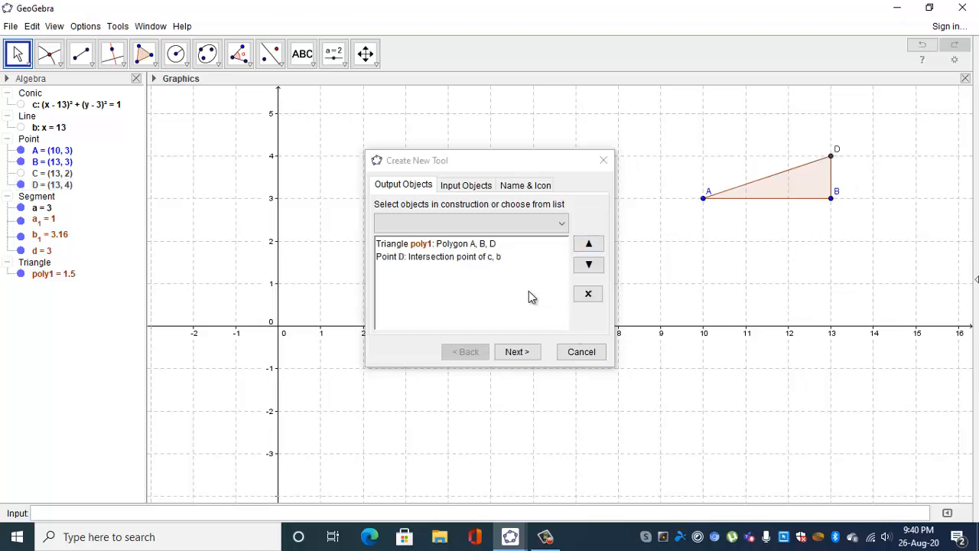
pyautogui.click(474, 186)
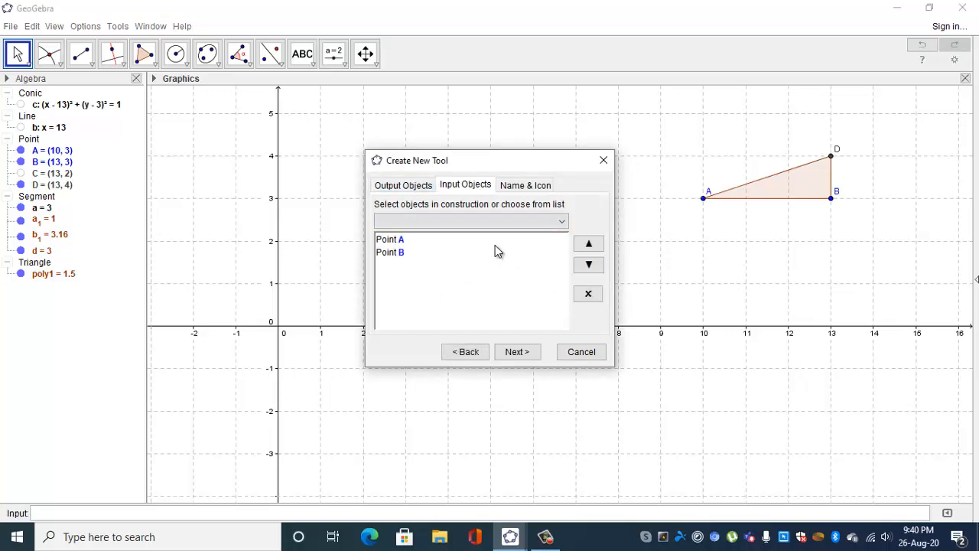
# Name the tool and its command BENTOOL, set its help text to "click any two points", and finish creating it.
pyautogui.click(531, 188)
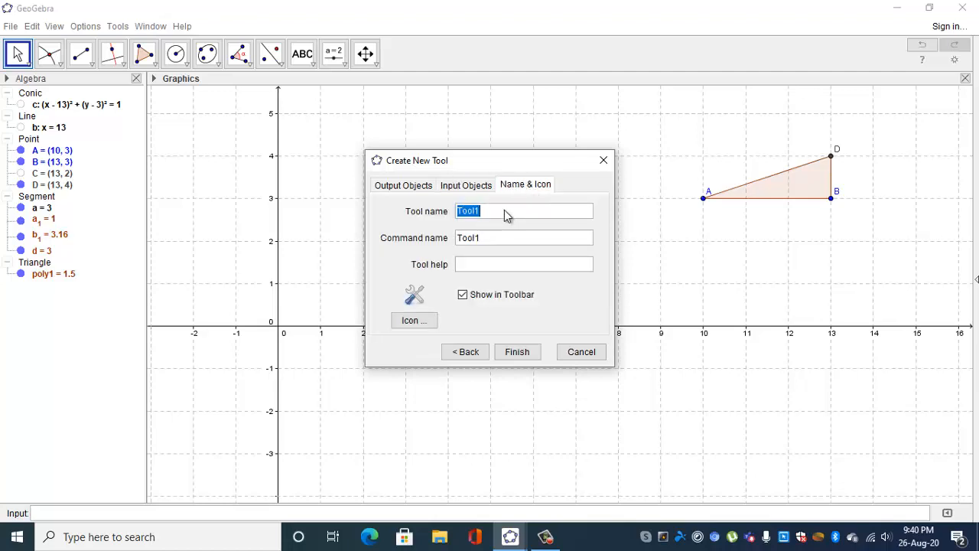
pyautogui.write('BENTOOL')
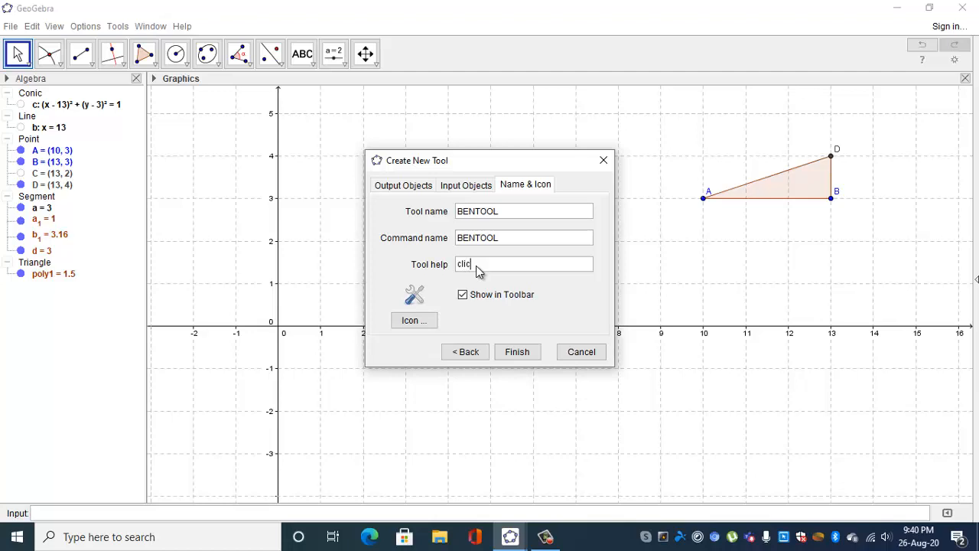
pyautogui.write('ck any two points')
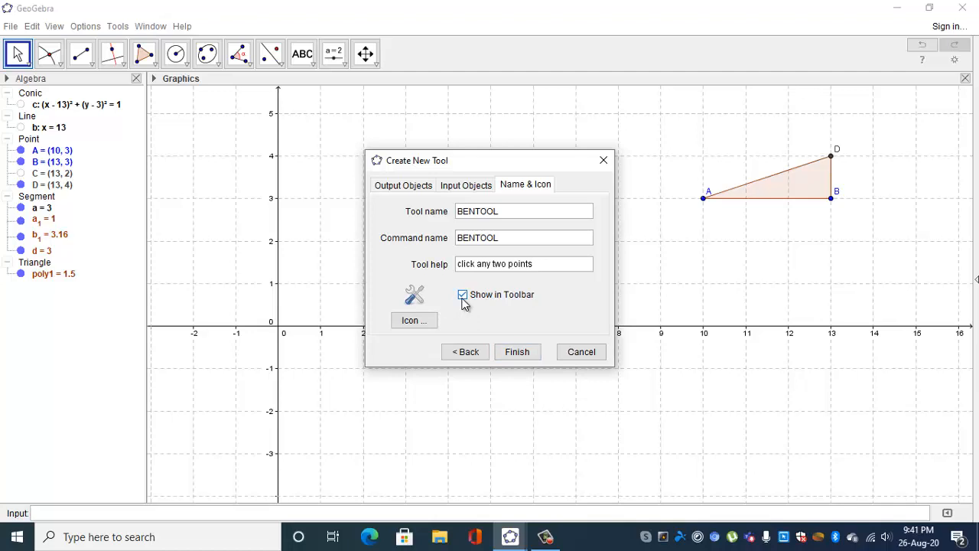
pyautogui.click(514, 353)
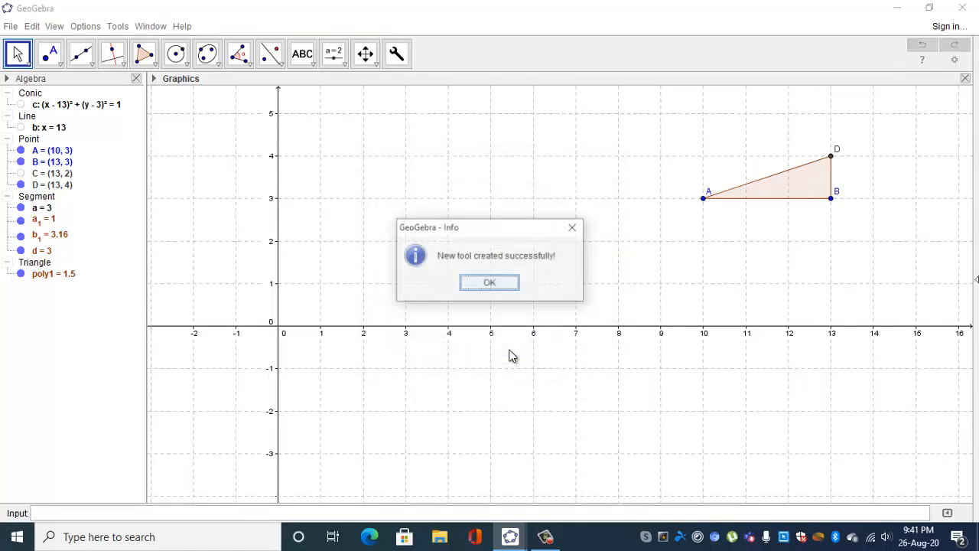
pyautogui.click(493, 284)
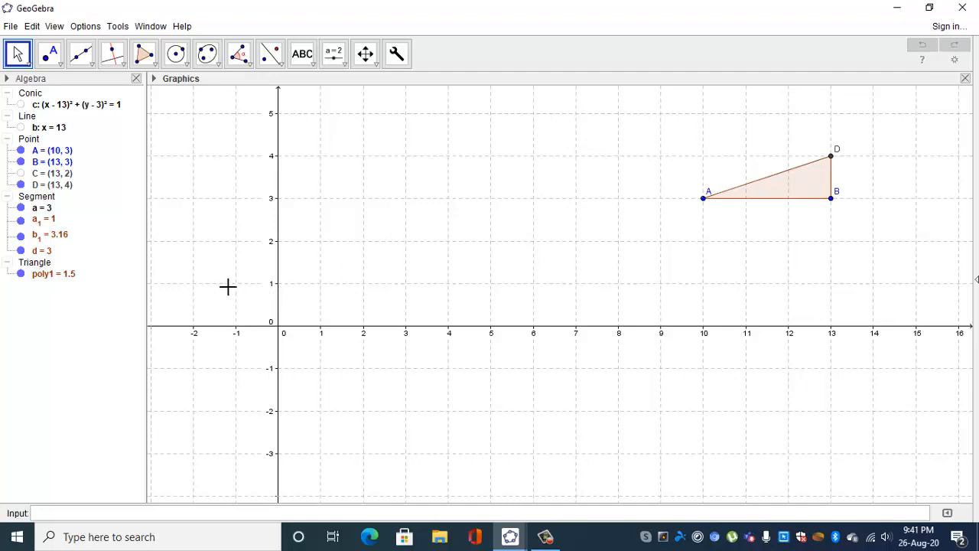
# Create two new points at (0,0) and (1,0).
pyautogui.click(367, 55)
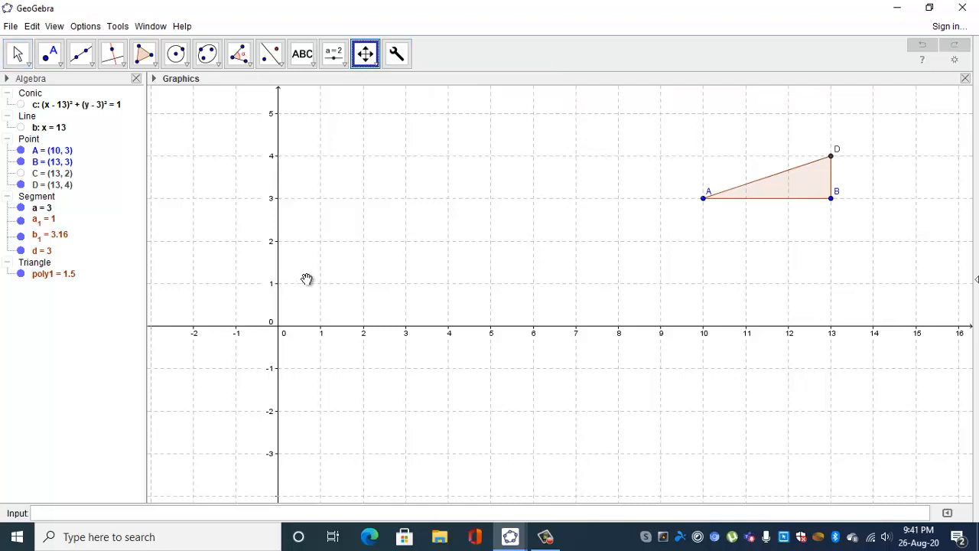
pyautogui.moveTo(311, 275); pyautogui.dragTo(571, 256)
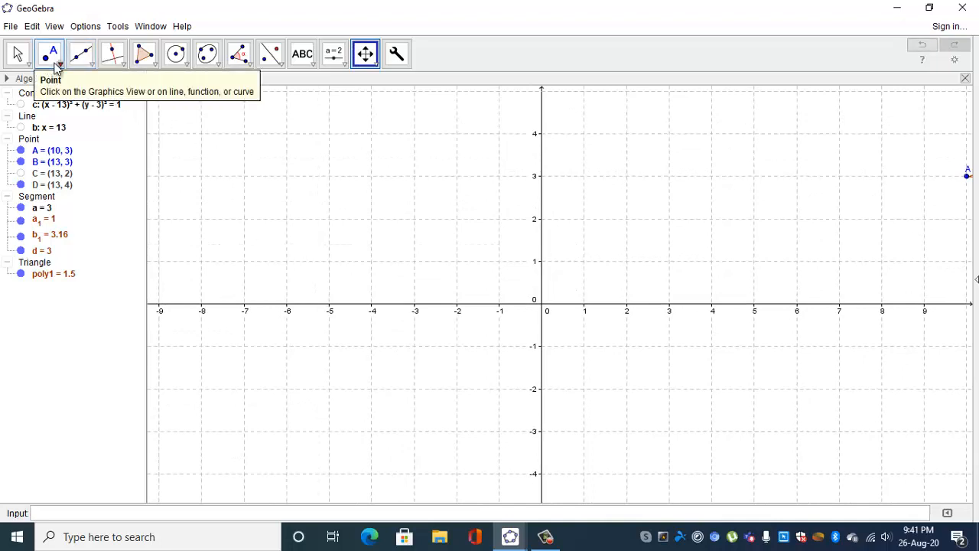
pyautogui.click(106, 516)
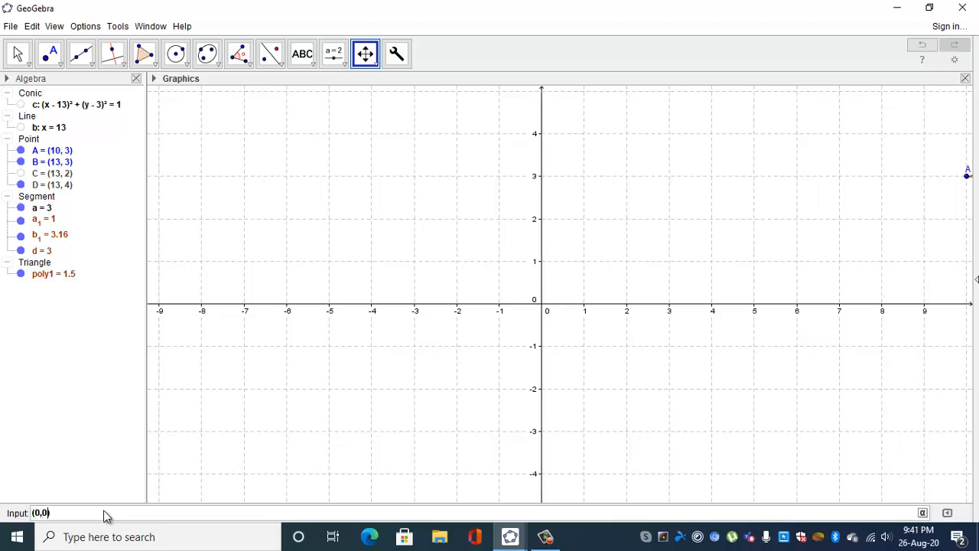
pyautogui.write('(0,0)')
pyautogui.press('Return')
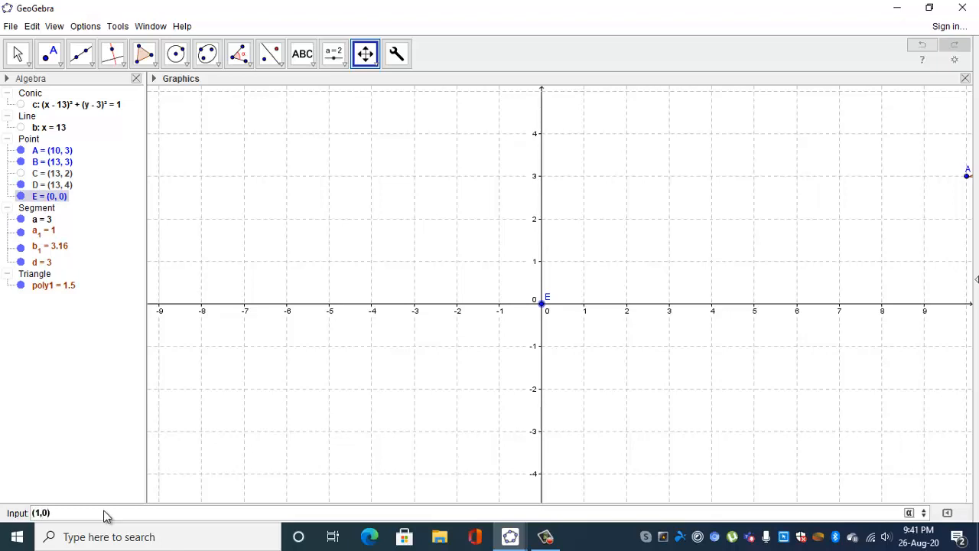
pyautogui.press('Return')
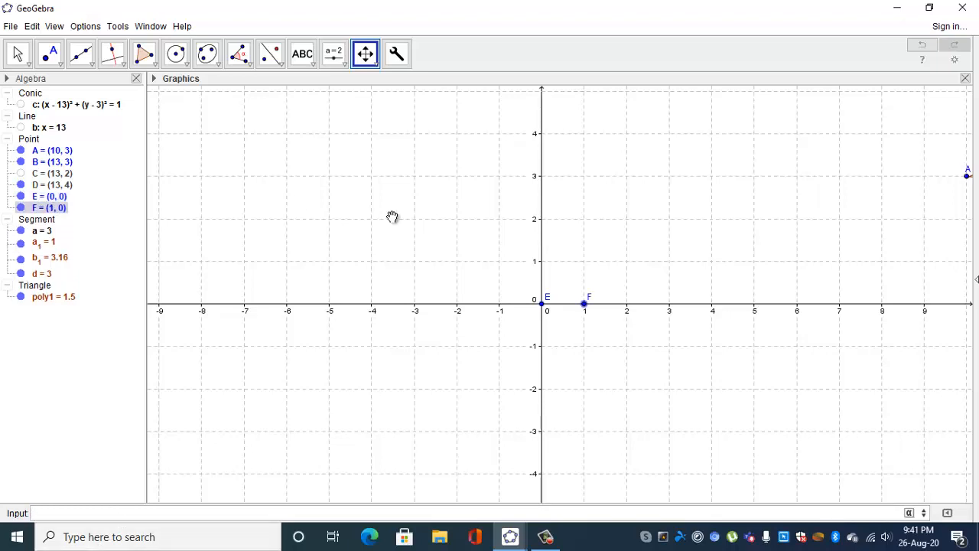
# Draw a segment joining point E at the origin to point F.
pyautogui.click(90, 66)
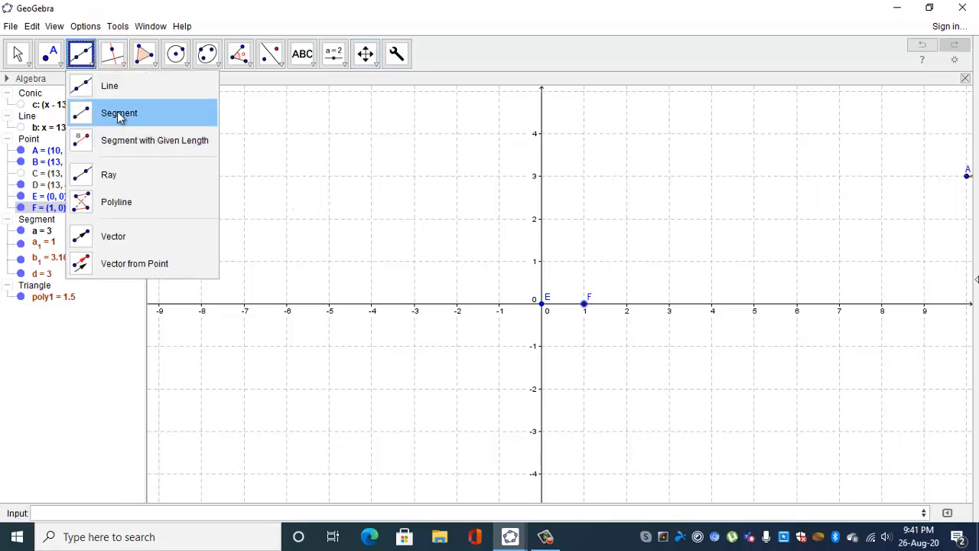
pyautogui.click(120, 115)
pyautogui.click(543, 306)
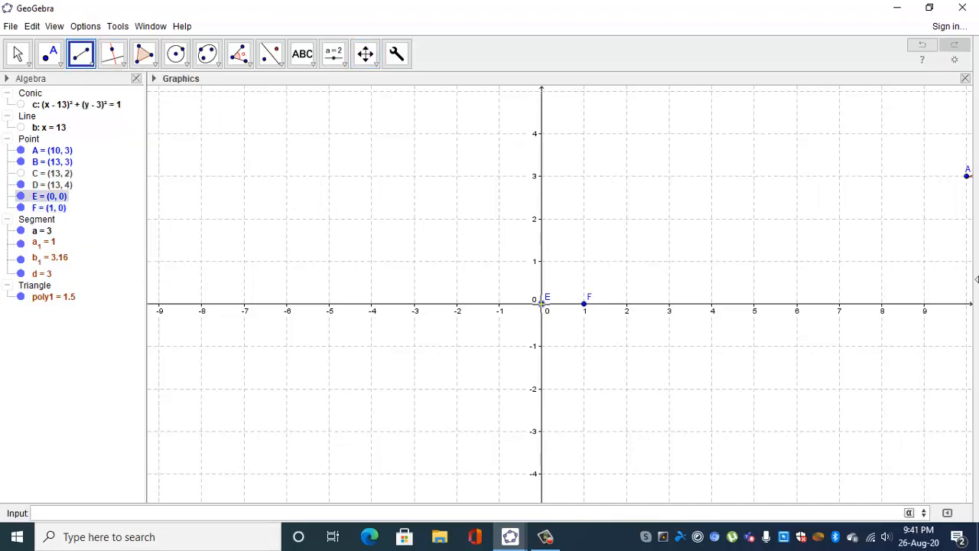
pyautogui.click(585, 306)
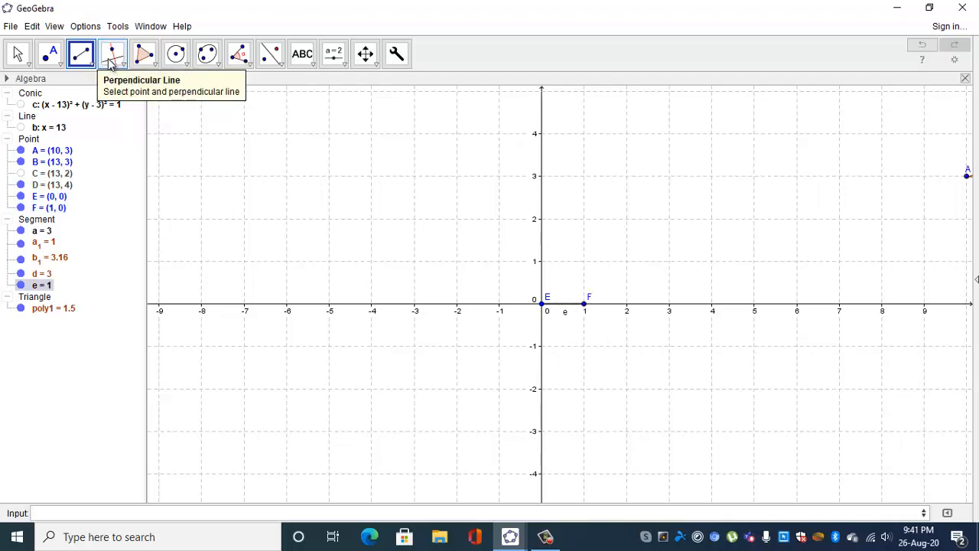
# Construct a line through point F perpendicular to segment EF.
pyautogui.click(111, 61)
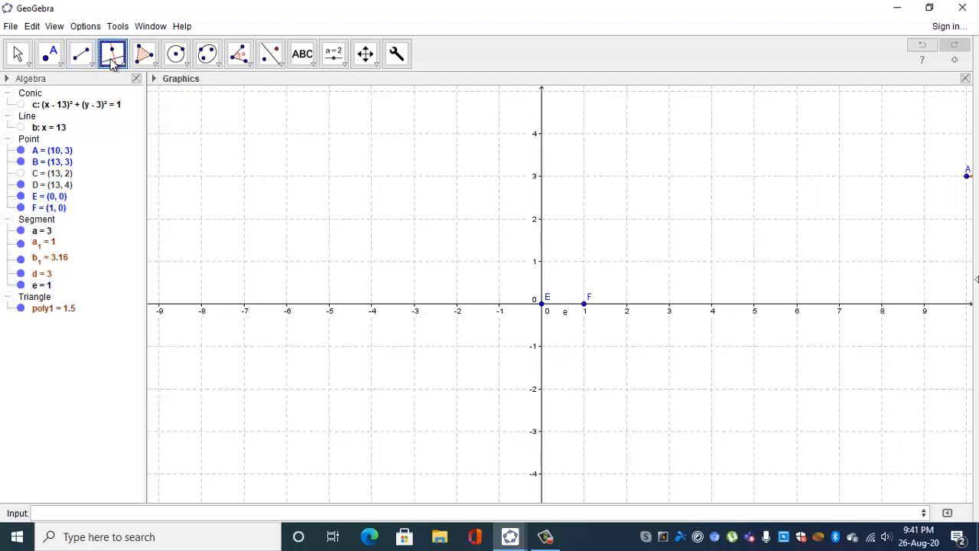
pyautogui.click(568, 306)
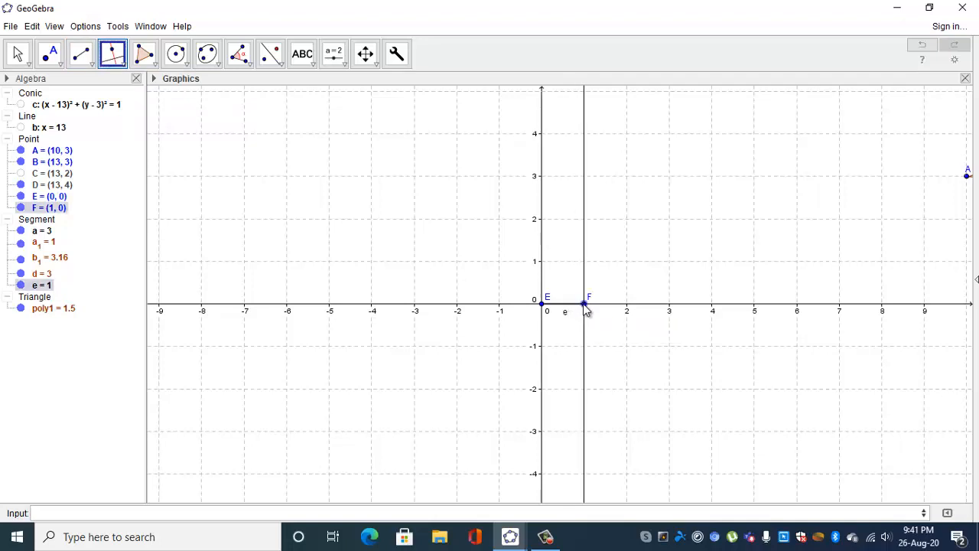
pyautogui.click(583, 306)
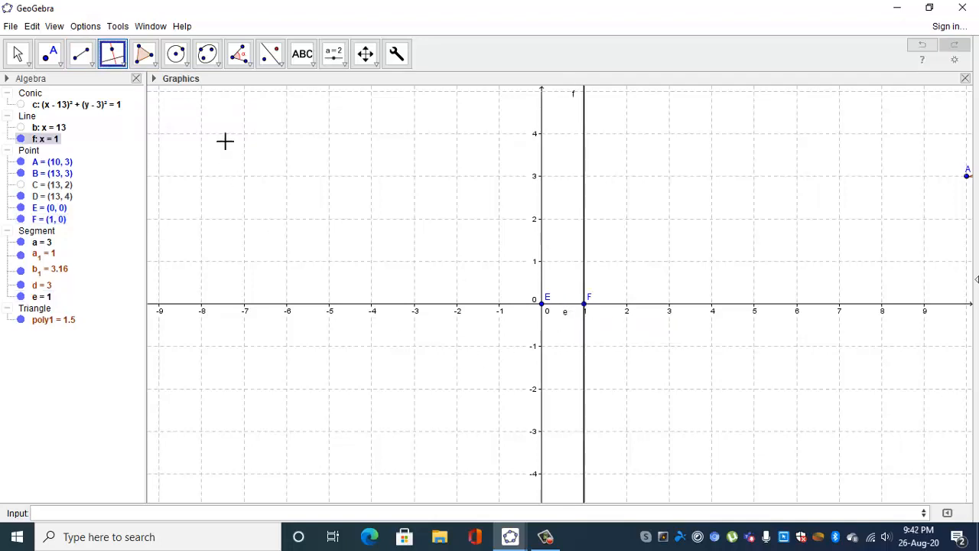
# Draw a circle centred at point F with radius 1.
pyautogui.click(182, 65)
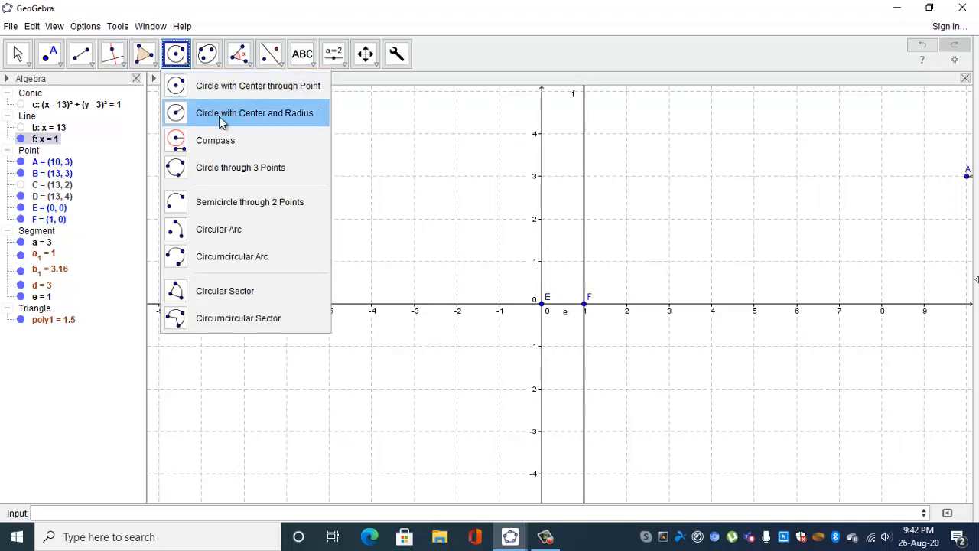
pyautogui.click(240, 114)
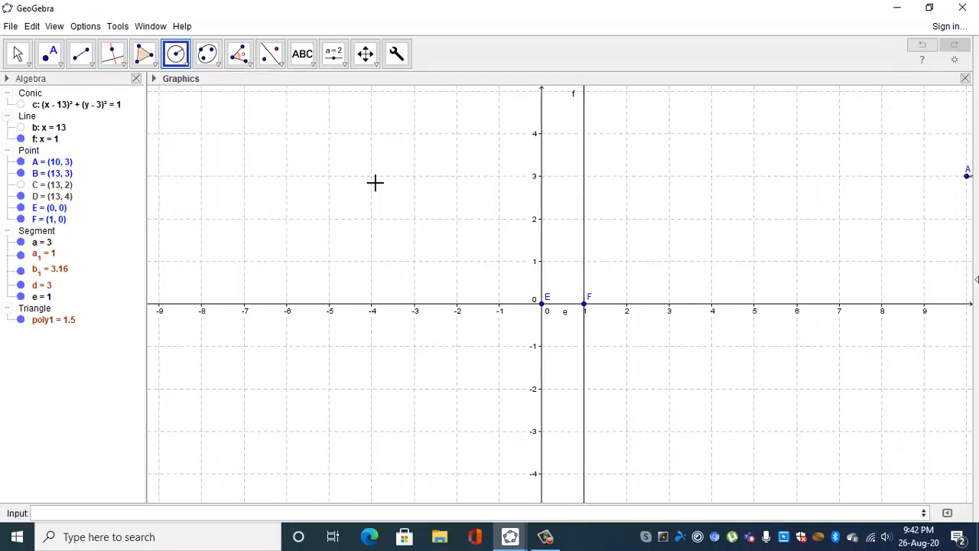
pyautogui.click(584, 305)
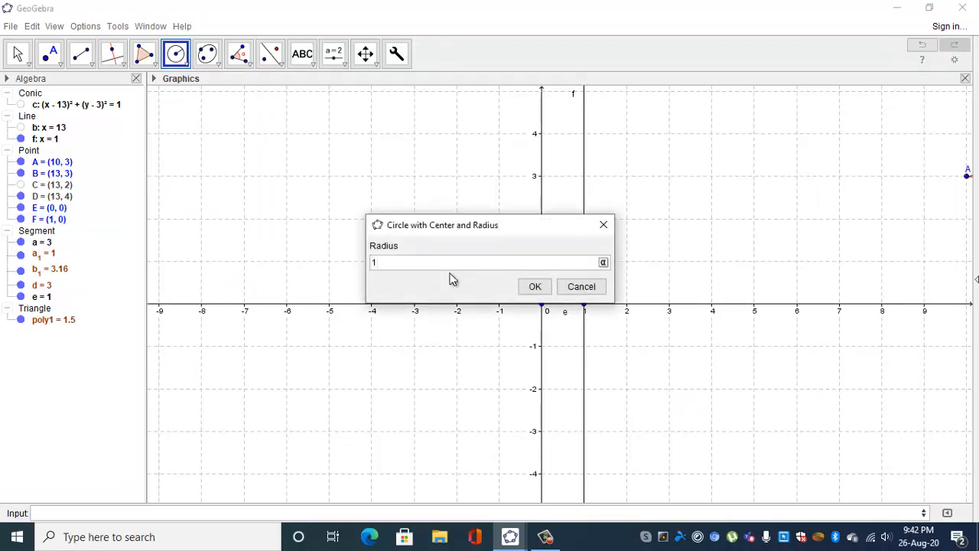
pyautogui.click(534, 286)
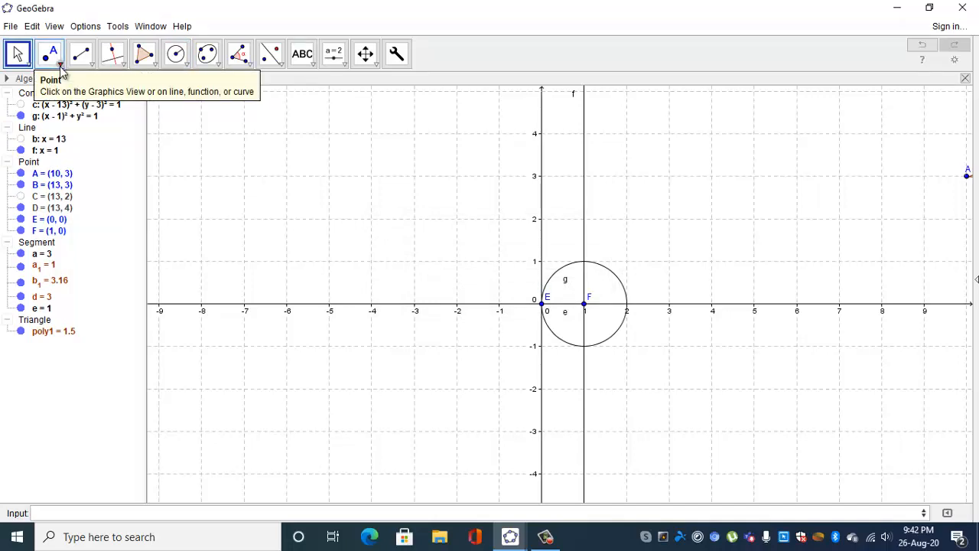
# Create the intersection points of the circle around F and the perpendicular line through F.
pyautogui.click(51, 61)
pyautogui.click(96, 182)
pyautogui.click(625, 290)
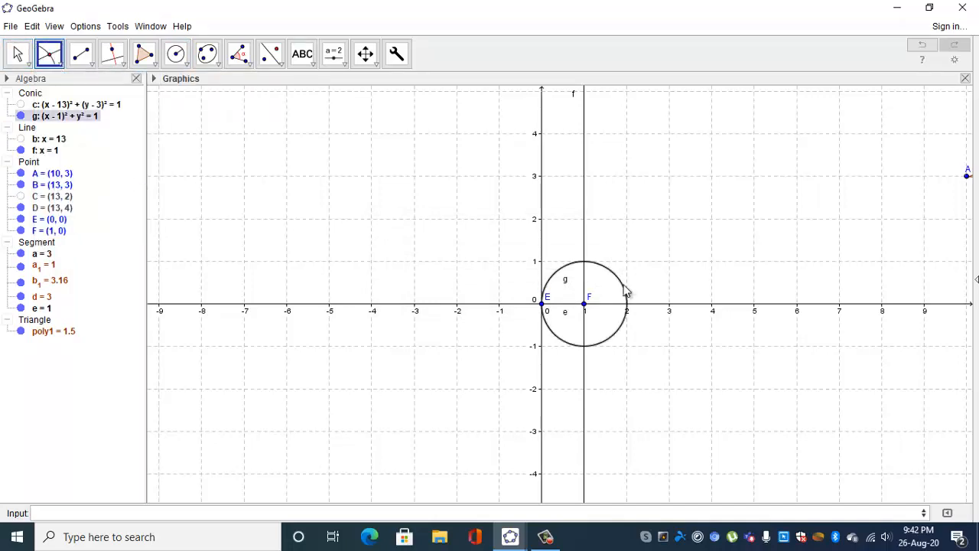
pyautogui.click(584, 227)
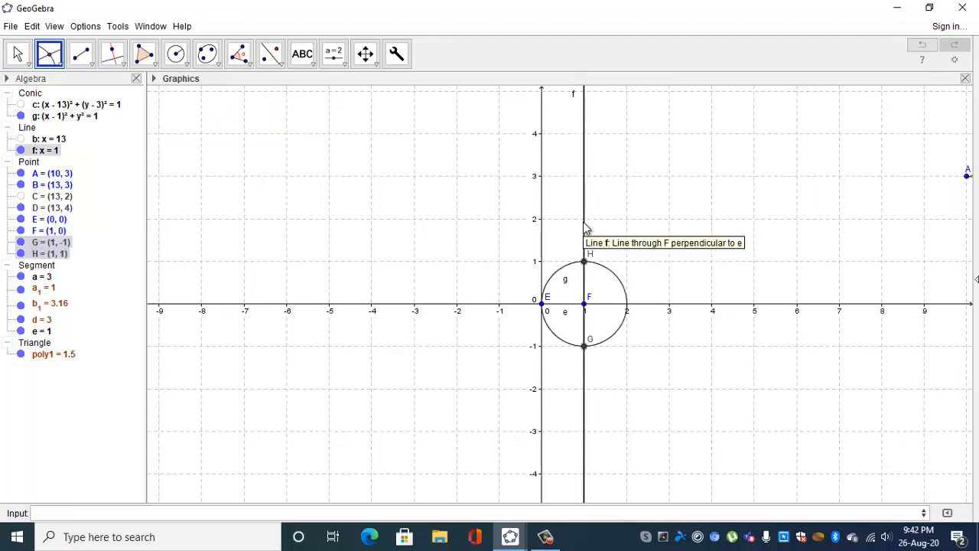
# Draw a triangle polygon through E, F and the upper intersection point H.
pyautogui.click(144, 53)
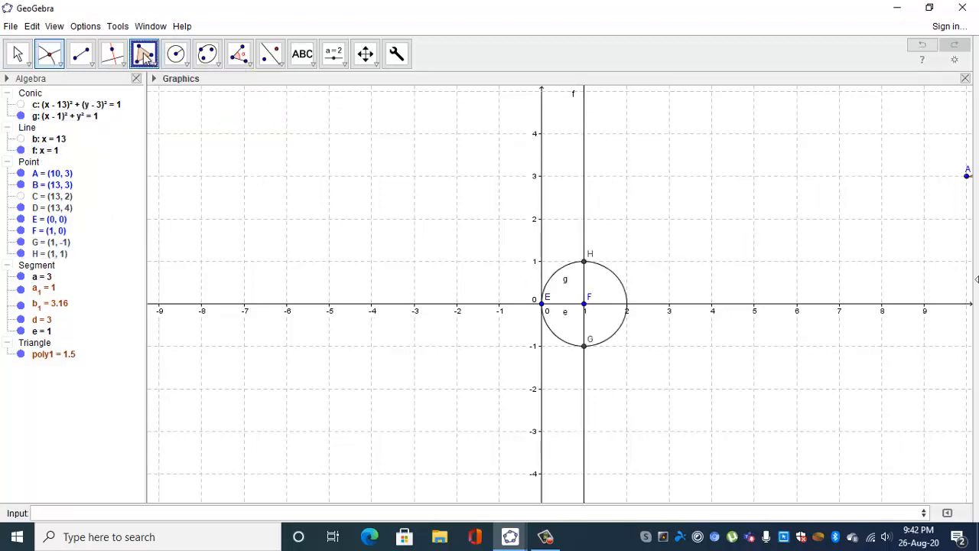
pyautogui.click(543, 303)
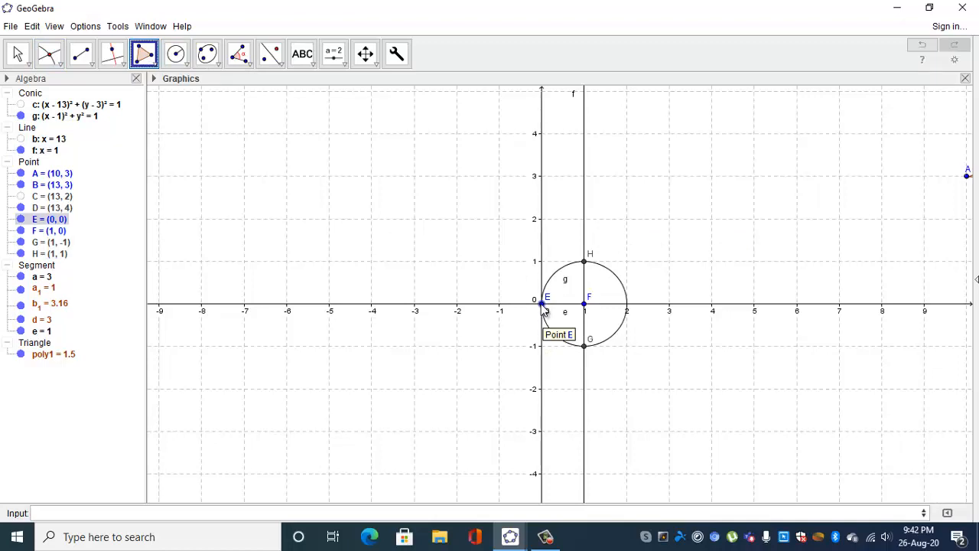
pyautogui.click(585, 306)
pyautogui.click(584, 262)
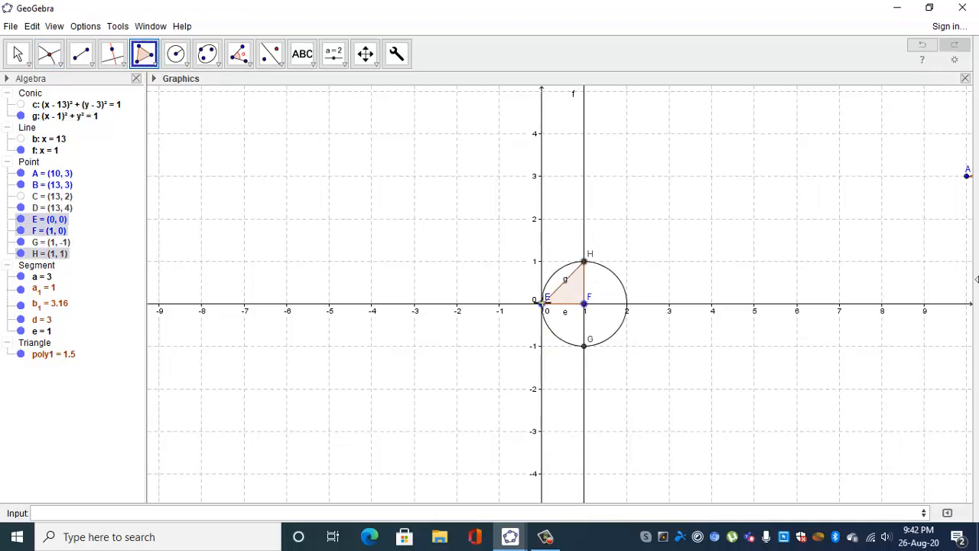
pyautogui.click(543, 303)
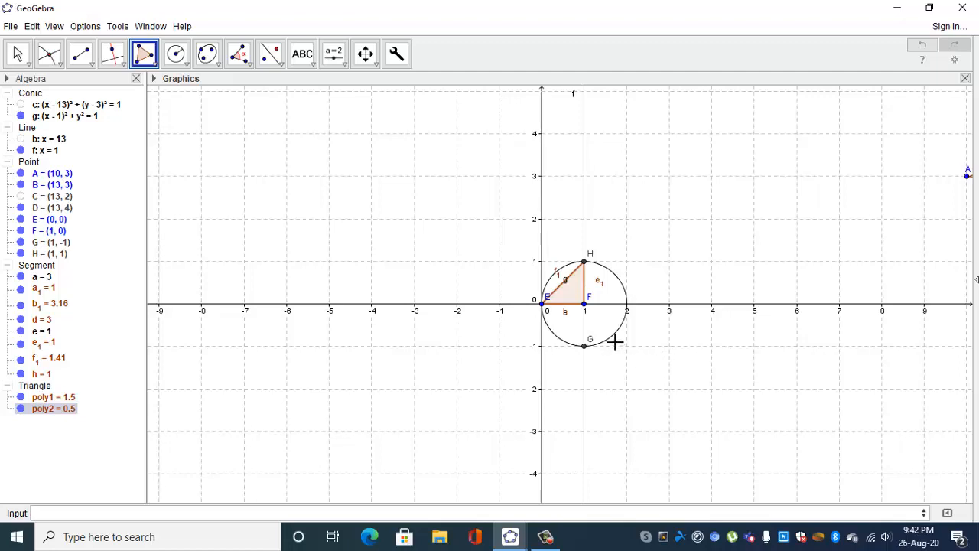
# Hide the perpendicular line through F, the circle around F and the lower intersection point G.
pyautogui.click(19, 55)
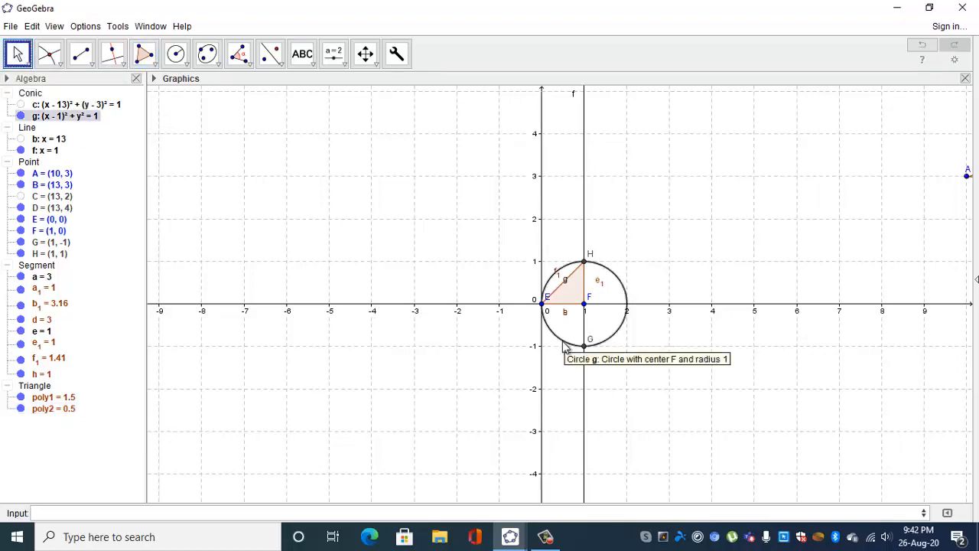
pyautogui.click(582, 378)
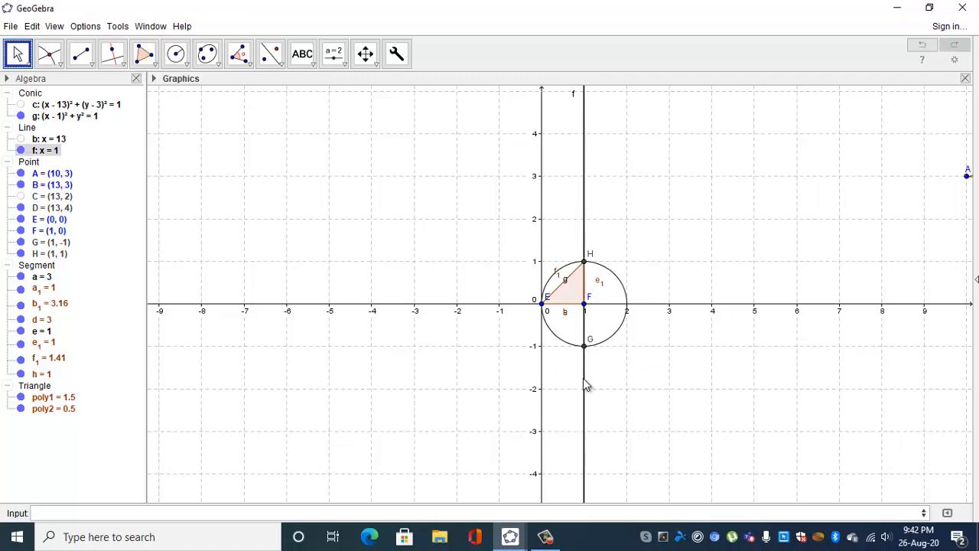
pyautogui.rightClick(583, 378)
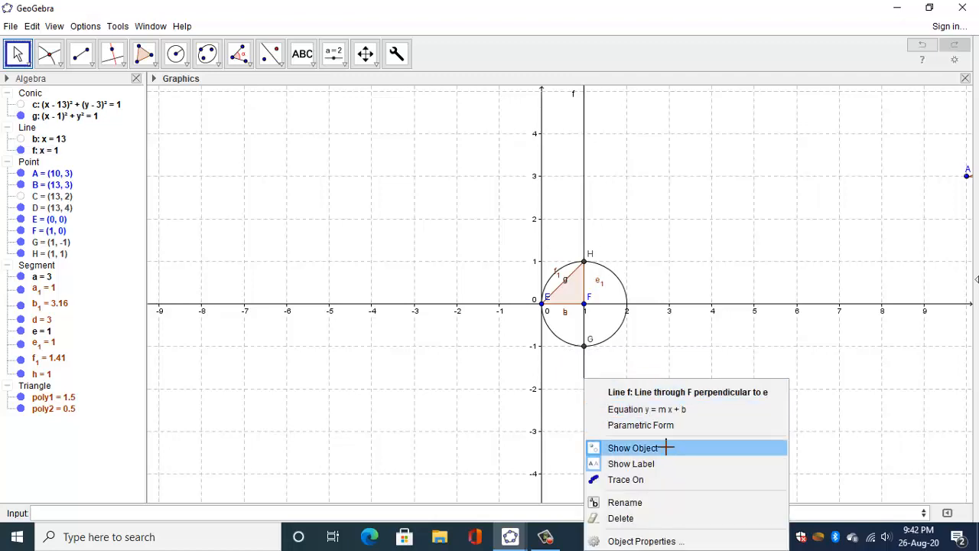
pyautogui.click(665, 447)
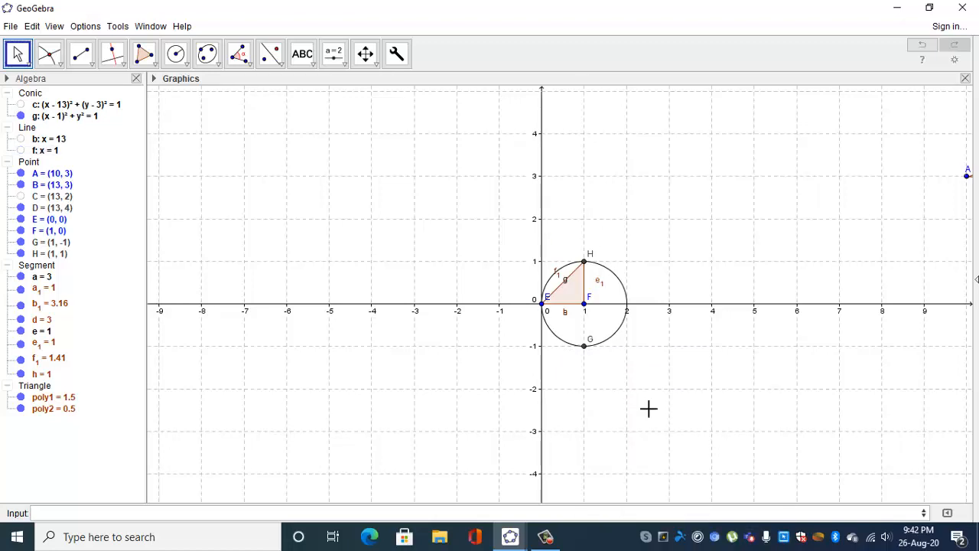
pyautogui.rightClick(615, 336)
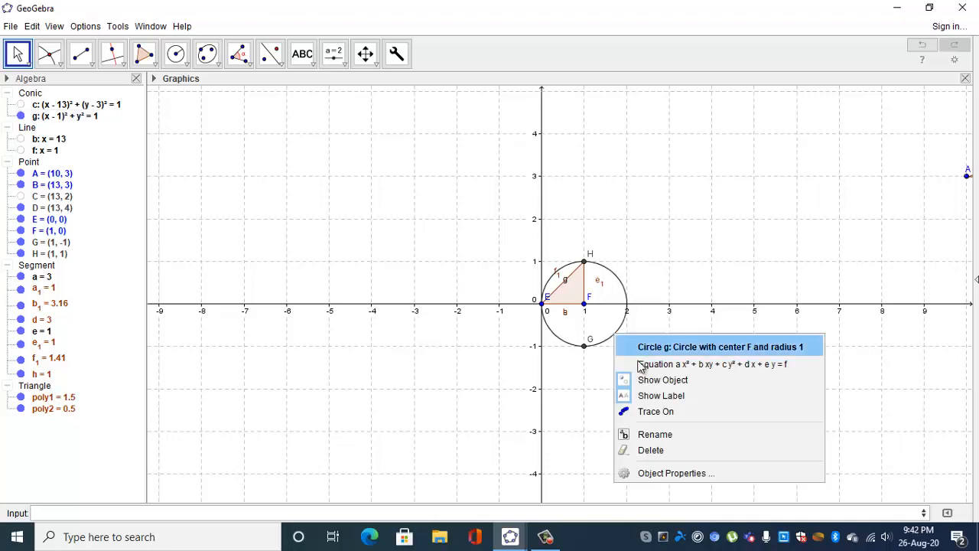
pyautogui.click(699, 379)
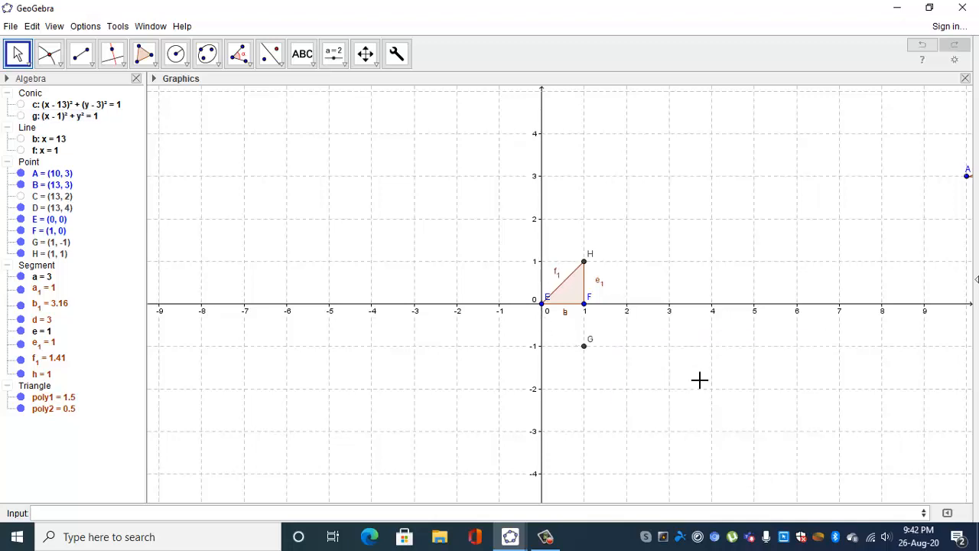
pyautogui.rightClick(584, 347)
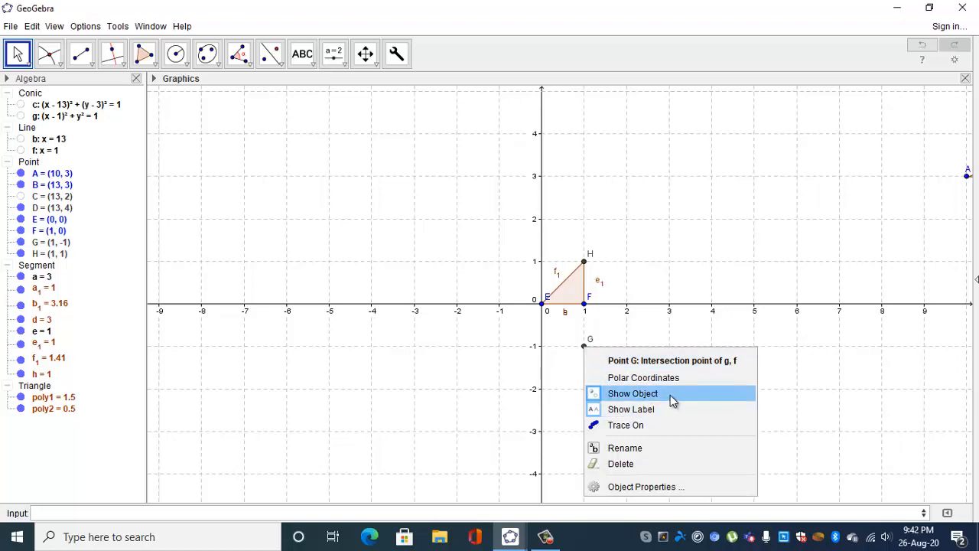
pyautogui.click(669, 395)
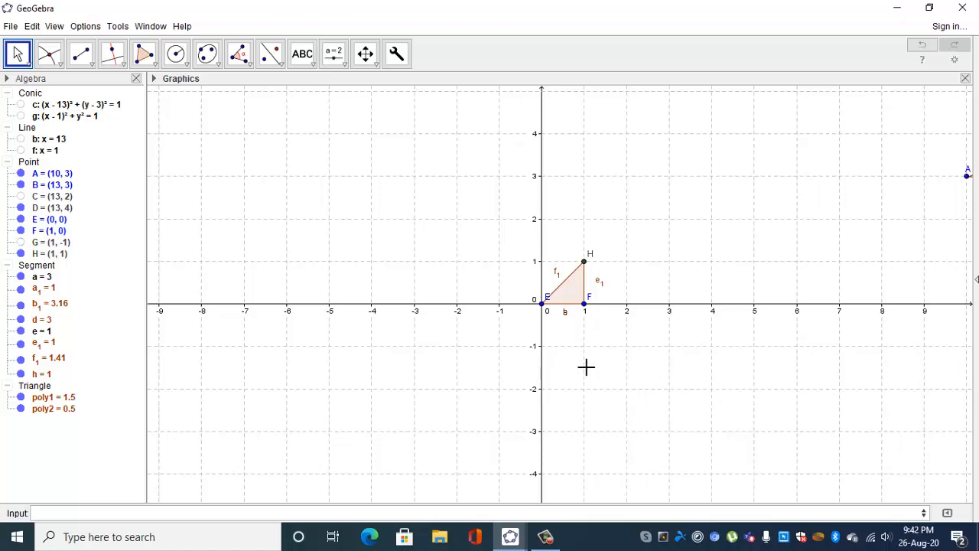
# Hide the labels of the new triangle's hypotenuse EH and vertical side FH.
pyautogui.rightClick(557, 273)
pyautogui.click(632, 335)
pyautogui.rightClick(601, 289)
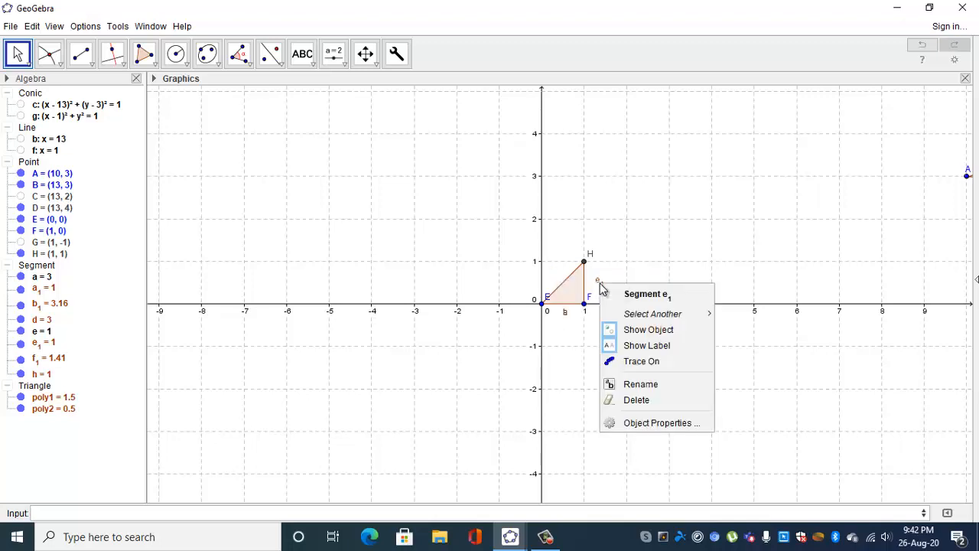
pyautogui.click(653, 342)
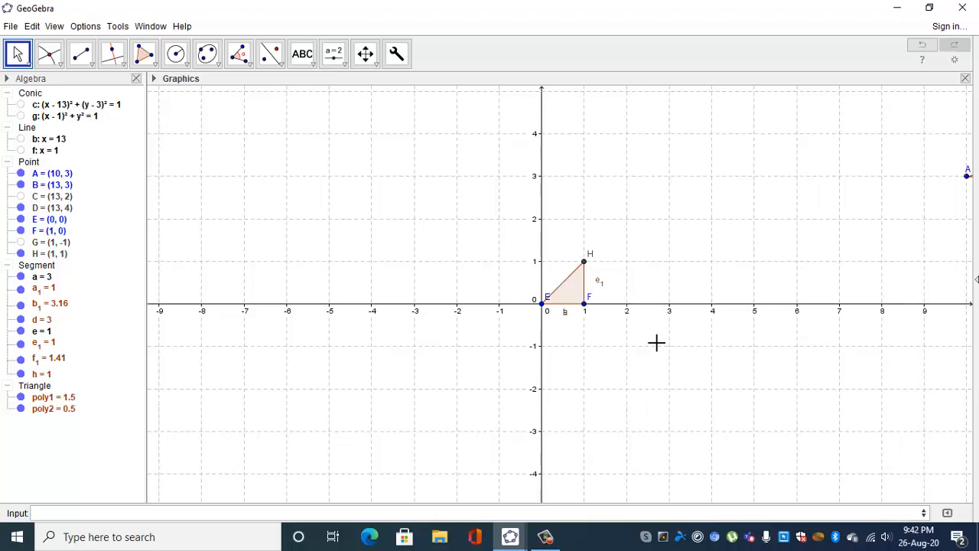
# Try to hide the overlapping segment labels beneath base EF.
pyautogui.rightClick(566, 312)
pyautogui.click(627, 376)
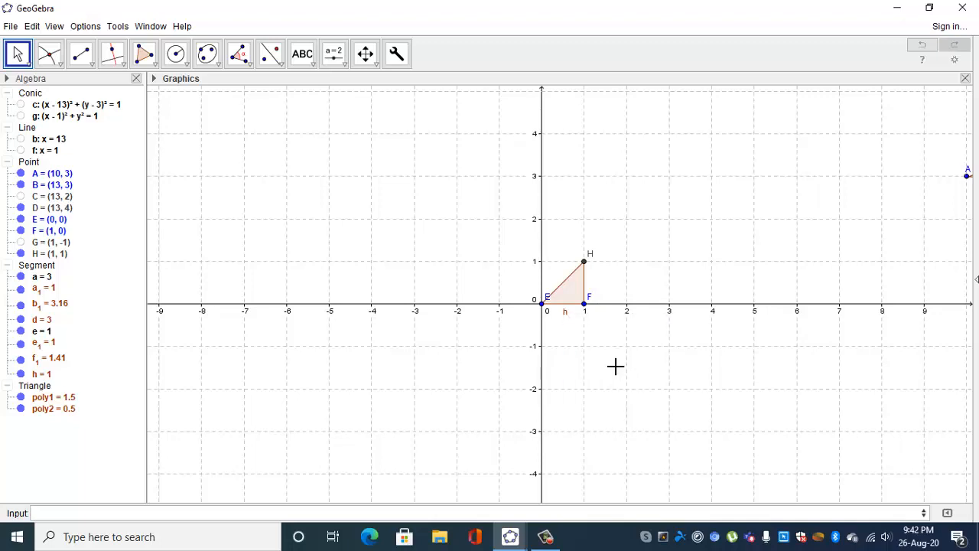
pyautogui.rightClick(563, 312)
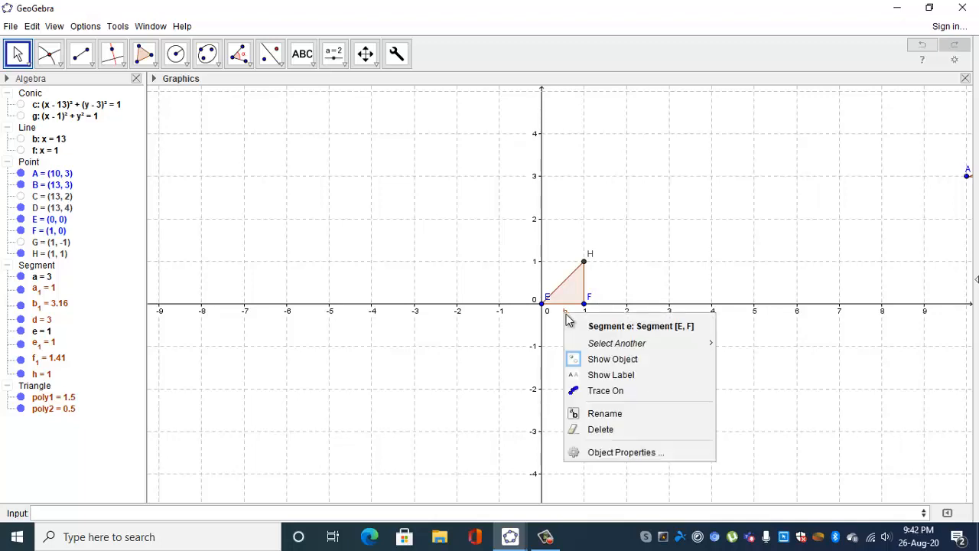
pyautogui.click(635, 374)
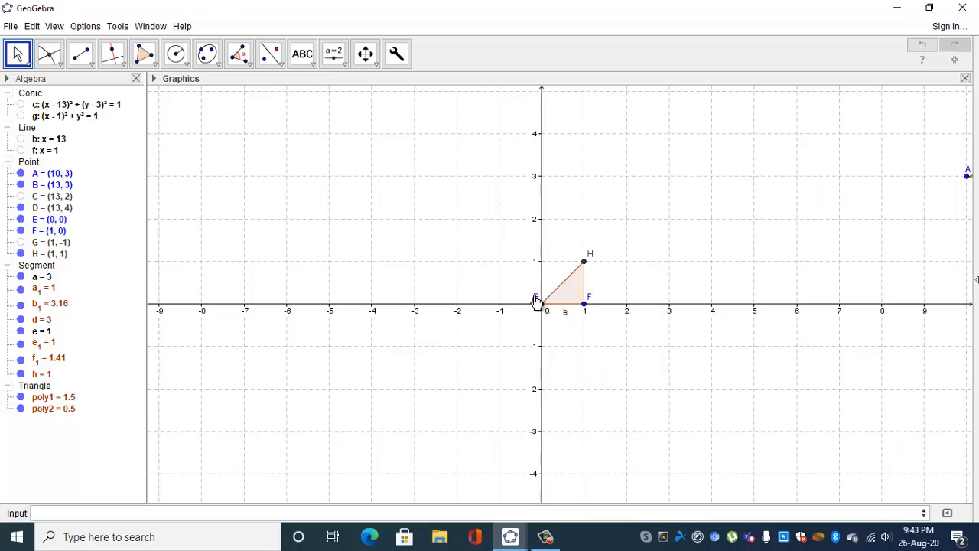
# Move point E's label below the x-axis and hide the labels of both overlapping segments, e and h, along base EF.
pyautogui.moveTo(536, 299); pyautogui.dragTo(533, 319)
pyautogui.rightClick(568, 317)
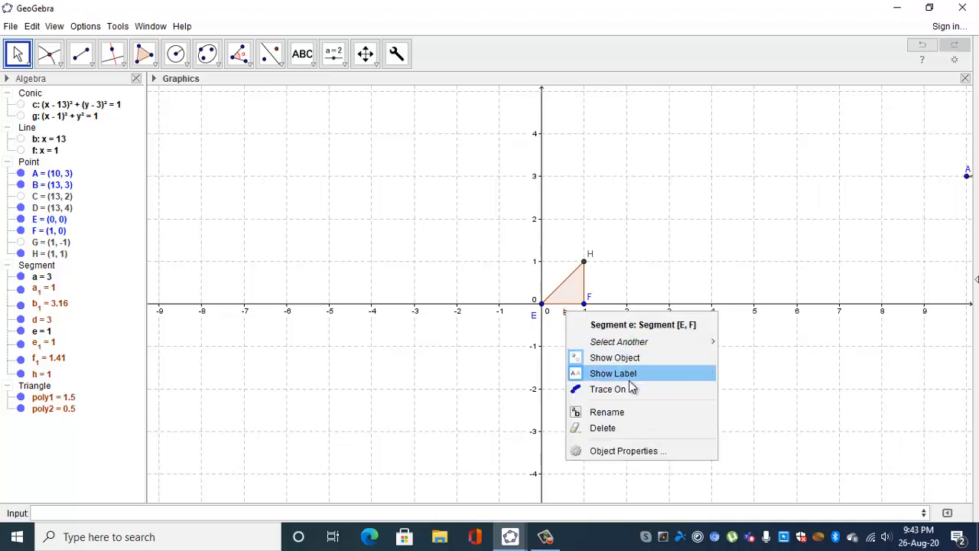
pyautogui.click(633, 374)
pyautogui.rightClick(567, 317)
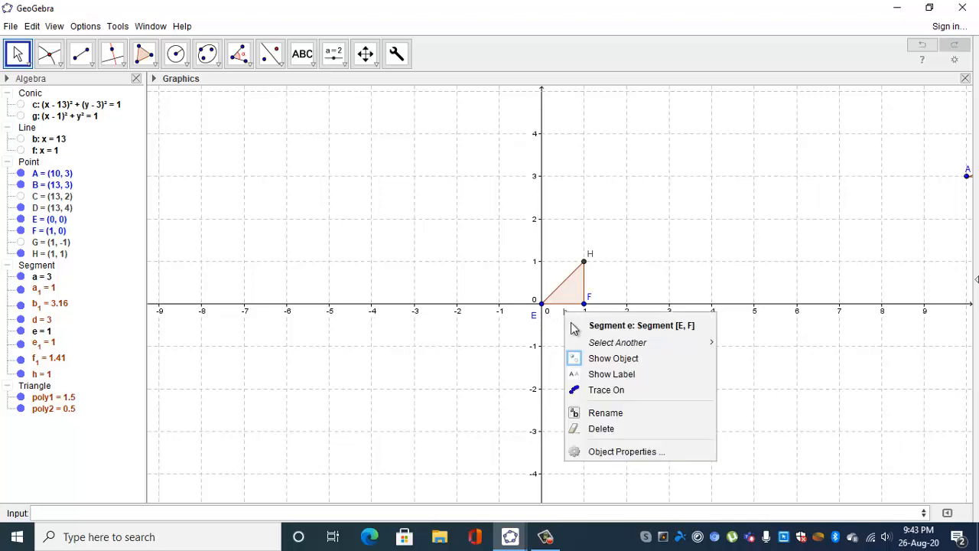
pyautogui.click(634, 374)
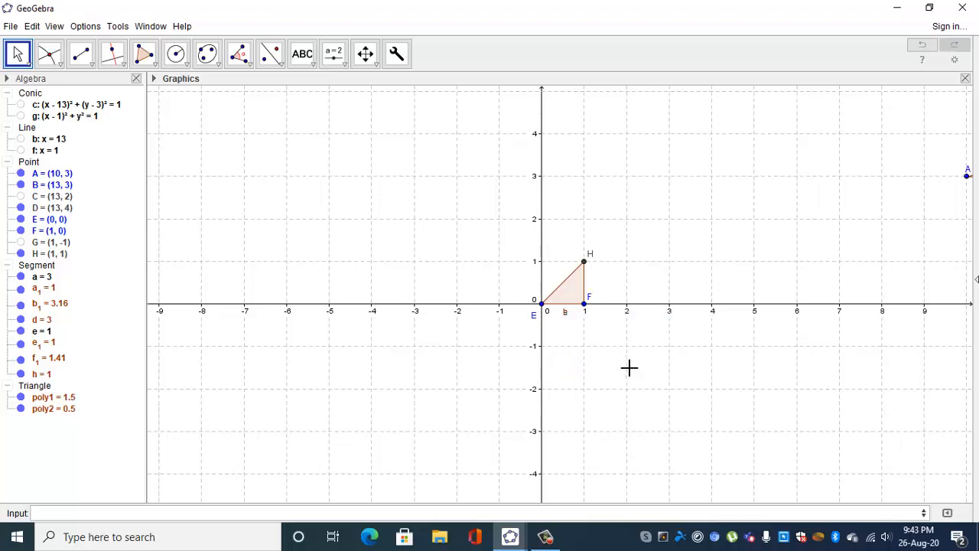
pyautogui.rightClick(584, 341)
pyautogui.click(642, 390)
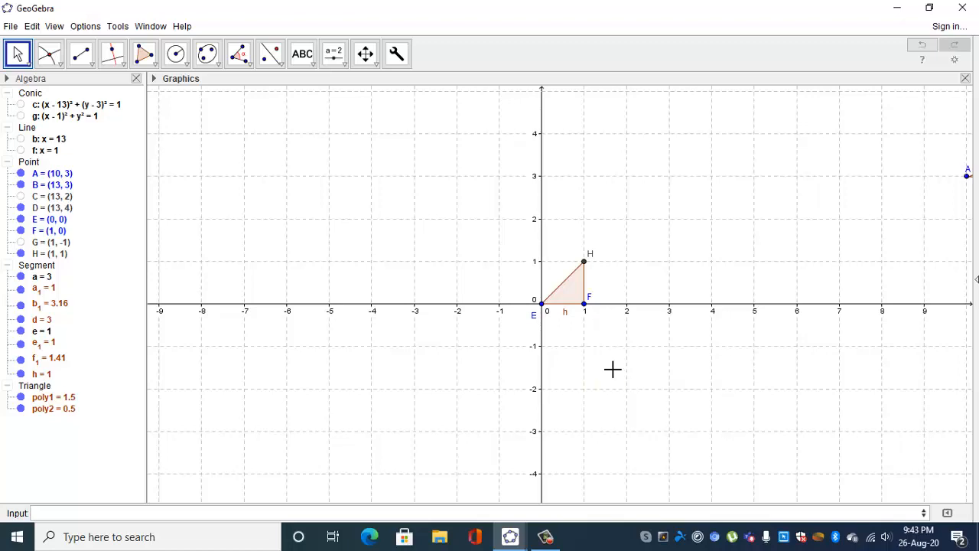
pyautogui.rightClick(565, 314)
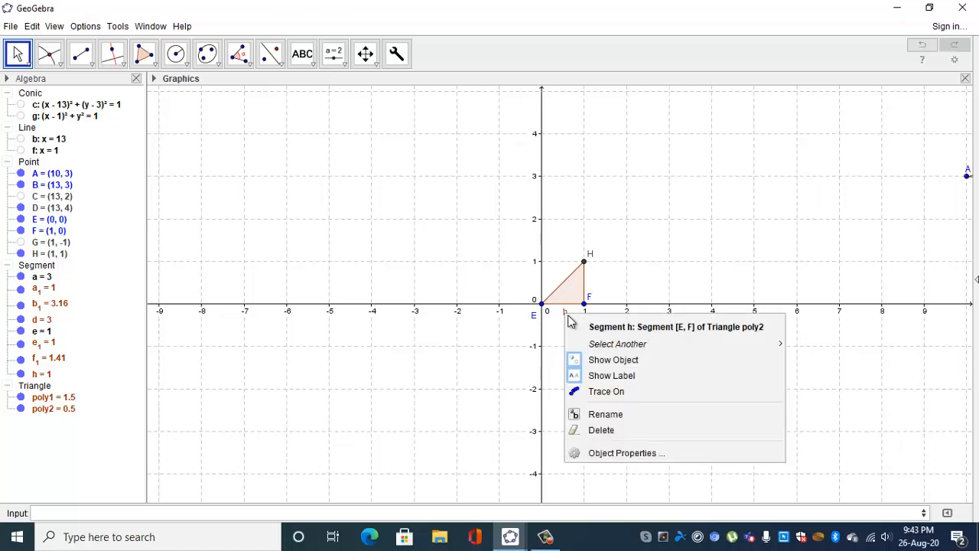
pyautogui.click(619, 375)
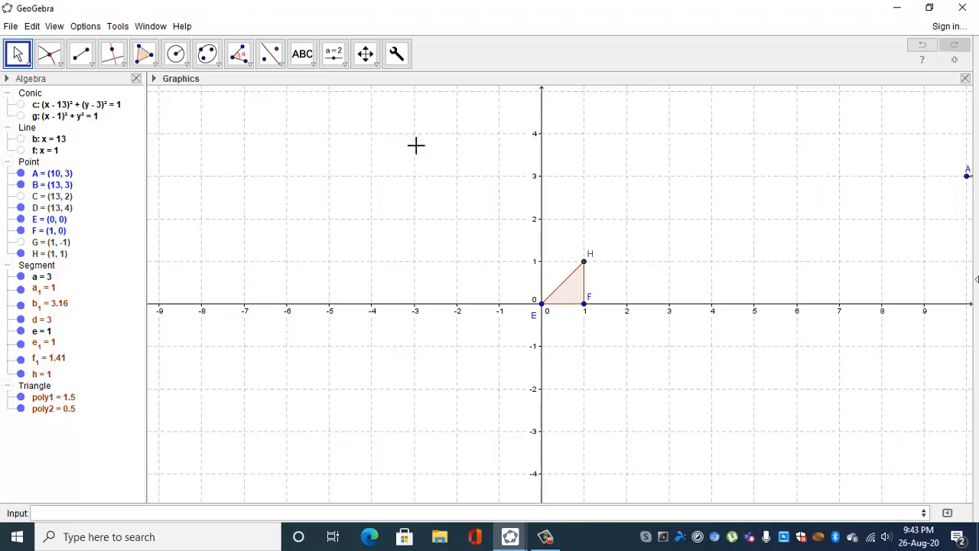
# Apply the BENTOOL custom tool to points E and H to add a right triangle on hypotenuse EH.
pyautogui.click(399, 58)
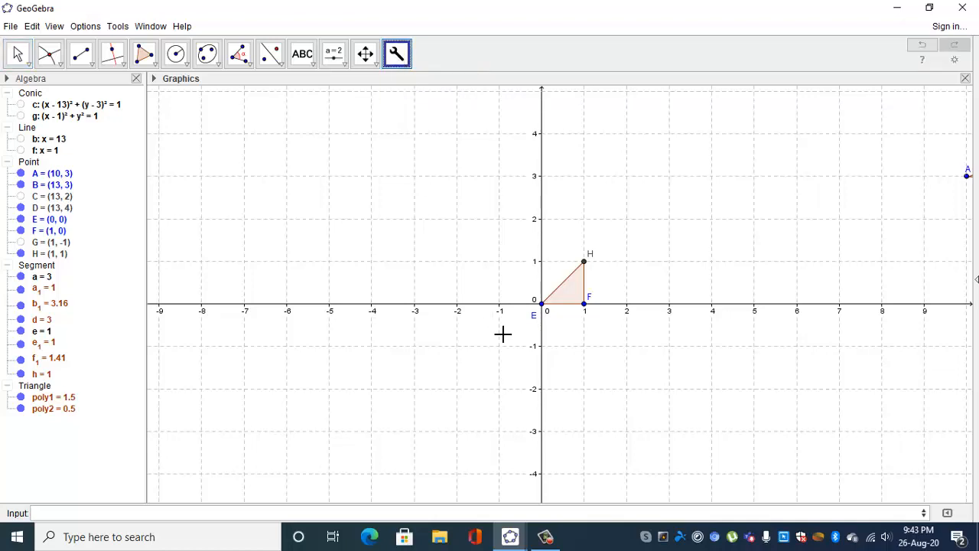
pyautogui.click(542, 303)
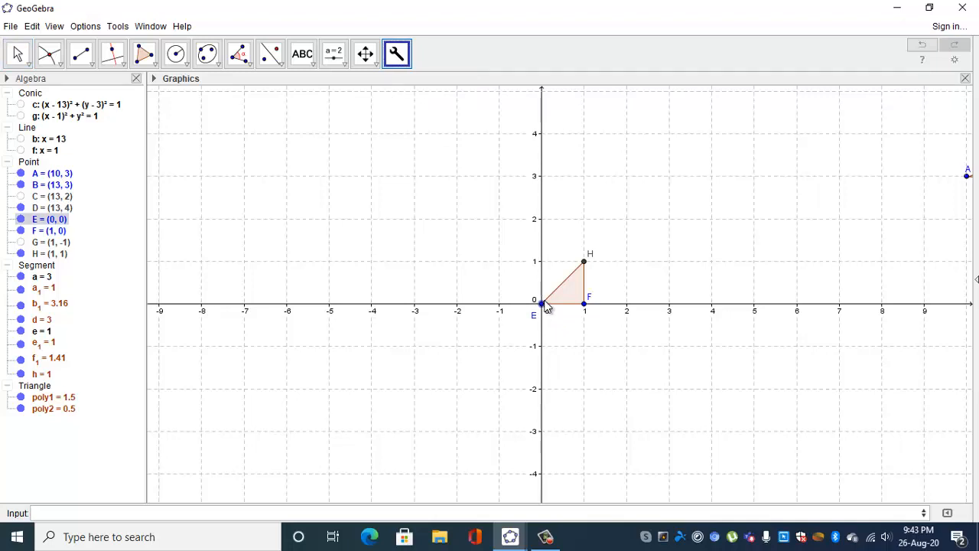
pyautogui.click(582, 262)
pyautogui.click(582, 264)
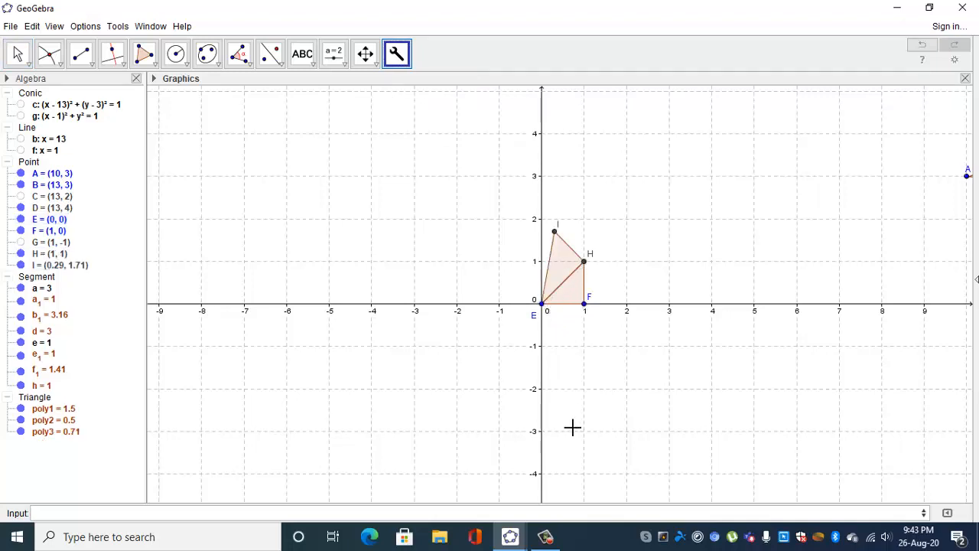
# Continue the spiral by applying BENTOOL to E paired in turn with outer points I, J, K and L.
pyautogui.click(544, 306)
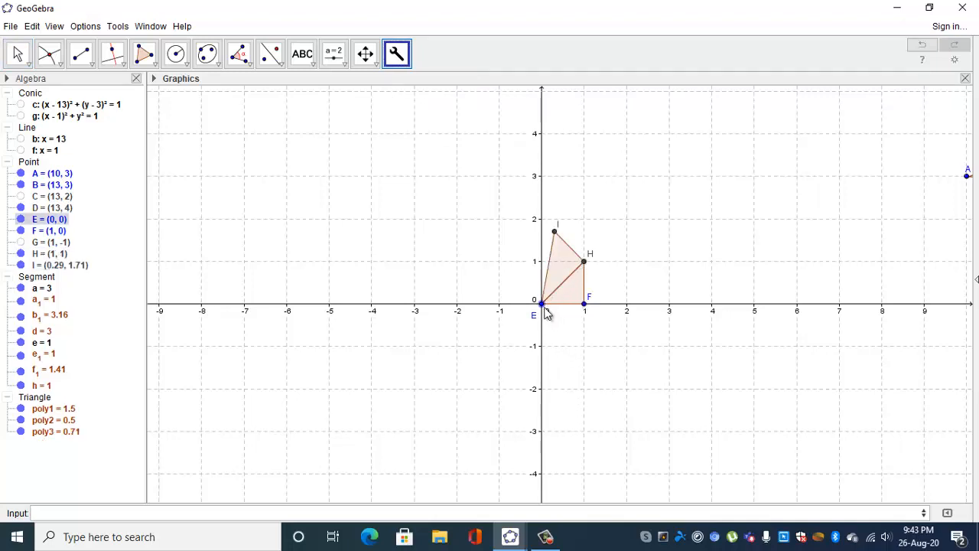
pyautogui.click(555, 231)
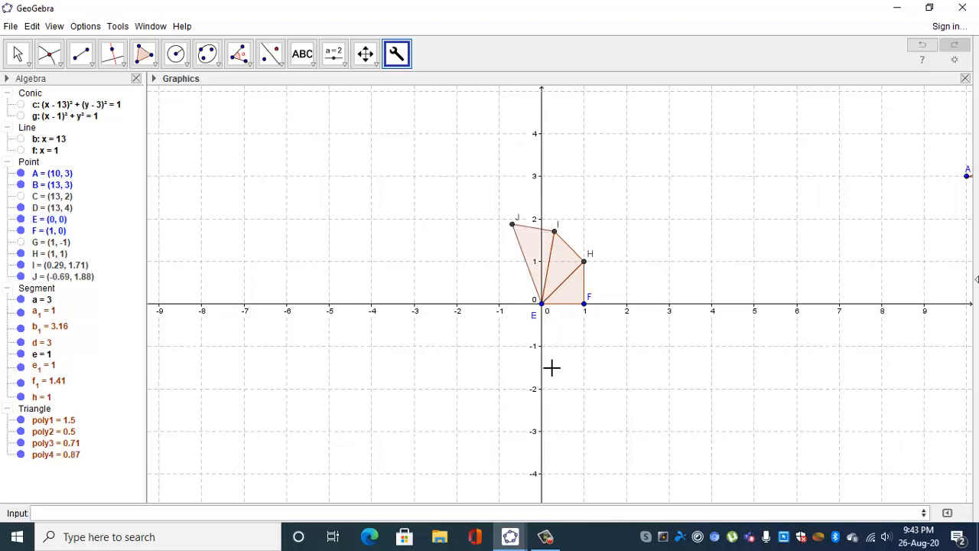
pyautogui.click(513, 224)
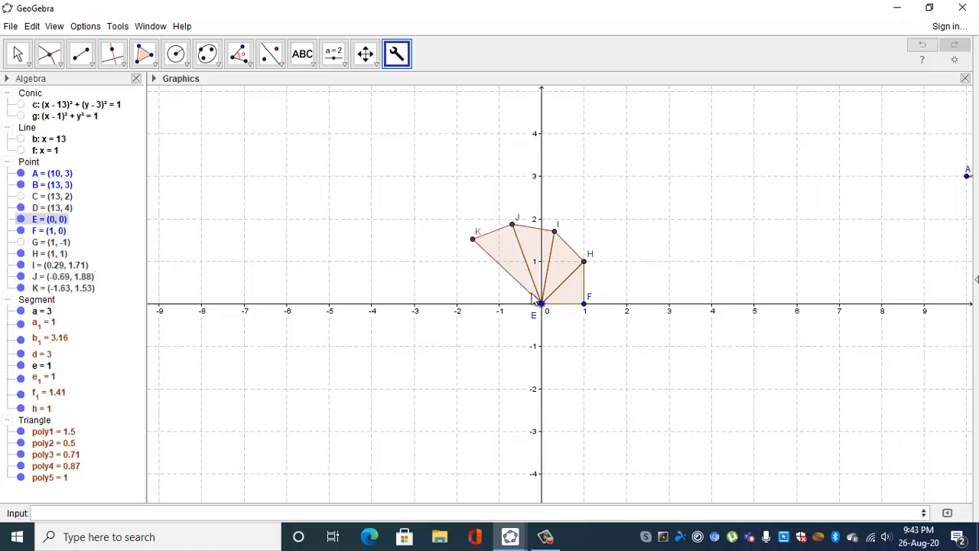
pyautogui.click(473, 239)
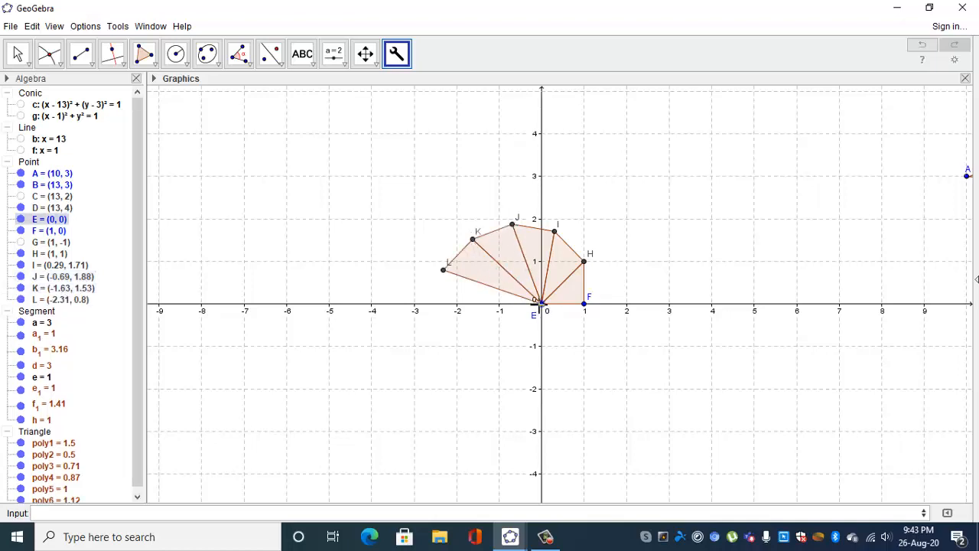
pyautogui.click(444, 270)
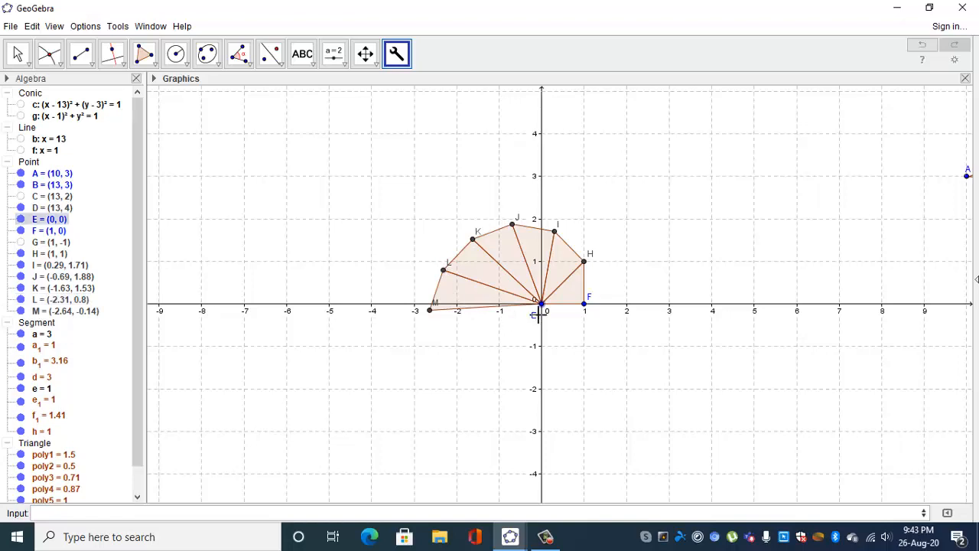
# Extend the spiral by applying BENTOOL to E paired in turn with outer points M, N, O and P.
pyautogui.click(430, 310)
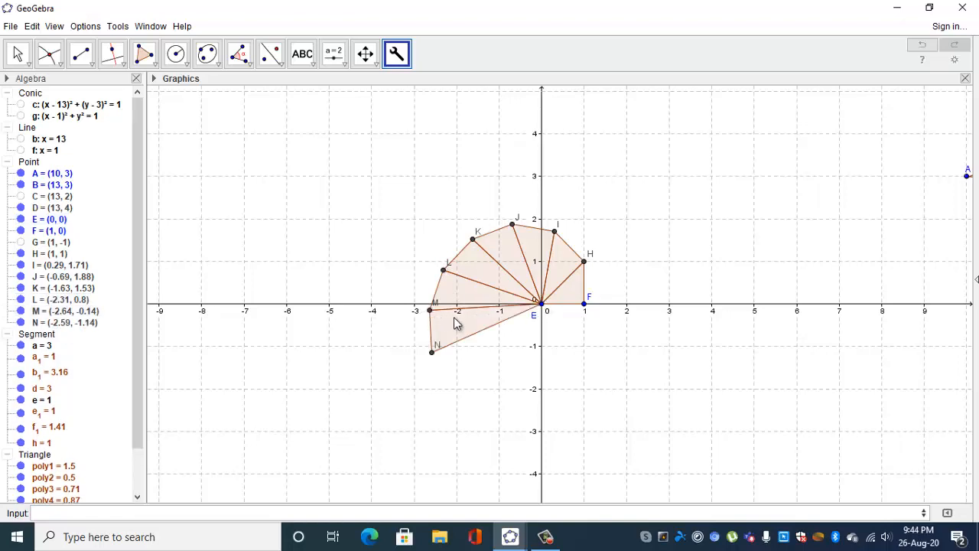
pyautogui.click(431, 352)
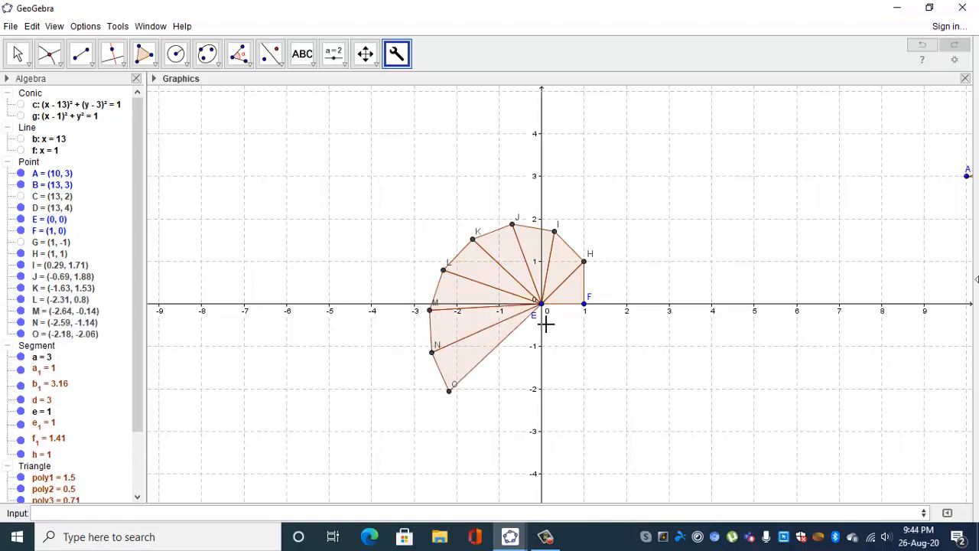
pyautogui.click(450, 391)
pyautogui.click(541, 304)
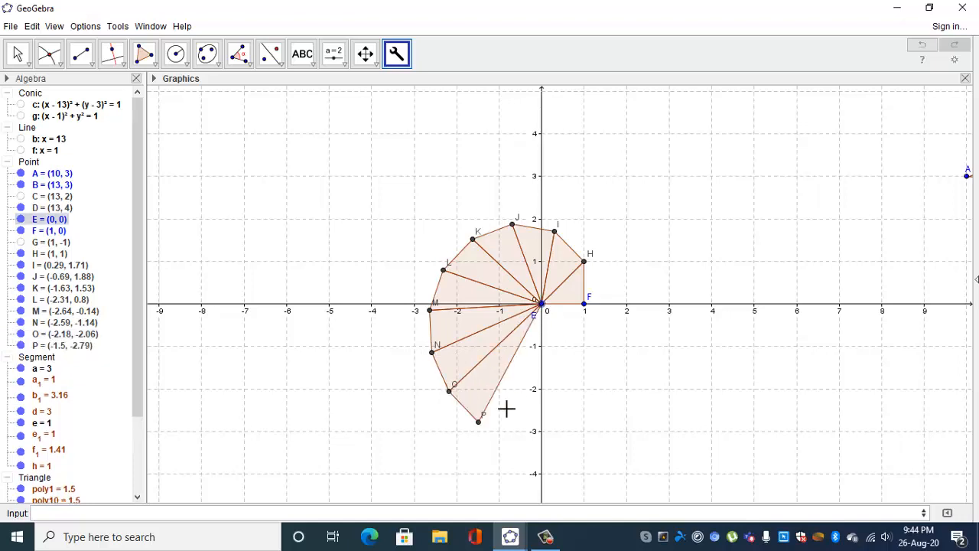
pyautogui.click(479, 421)
# Add three right triangles to the spiral with BENTOOL, pairing E in turn with Q, R and S.
pyautogui.click(542, 304)
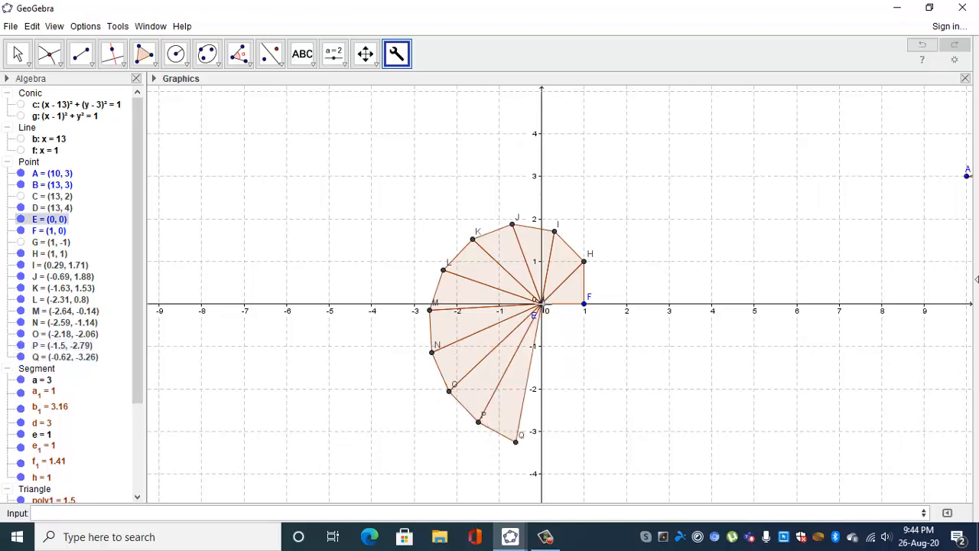
pyautogui.click(516, 441)
pyautogui.click(542, 305)
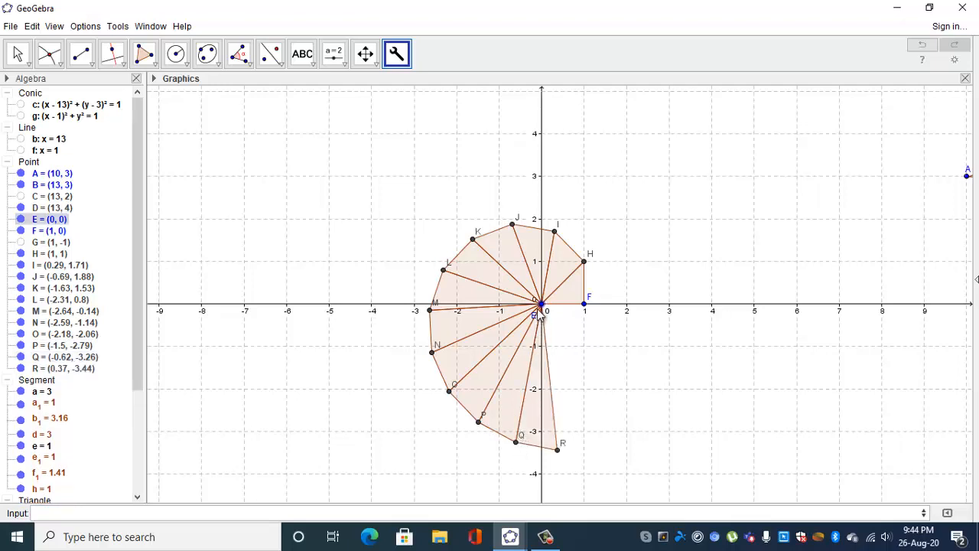
pyautogui.click(557, 450)
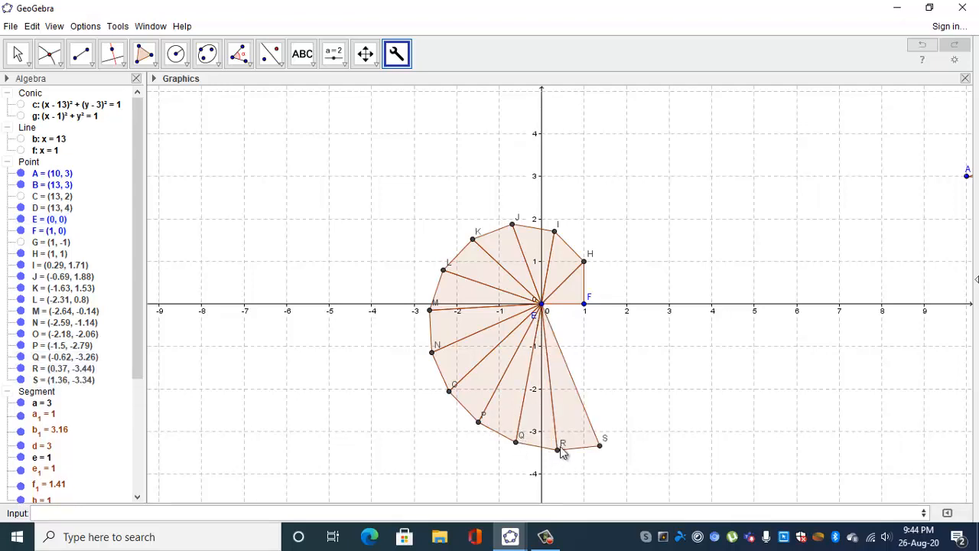
pyautogui.click(543, 308)
pyautogui.click(599, 445)
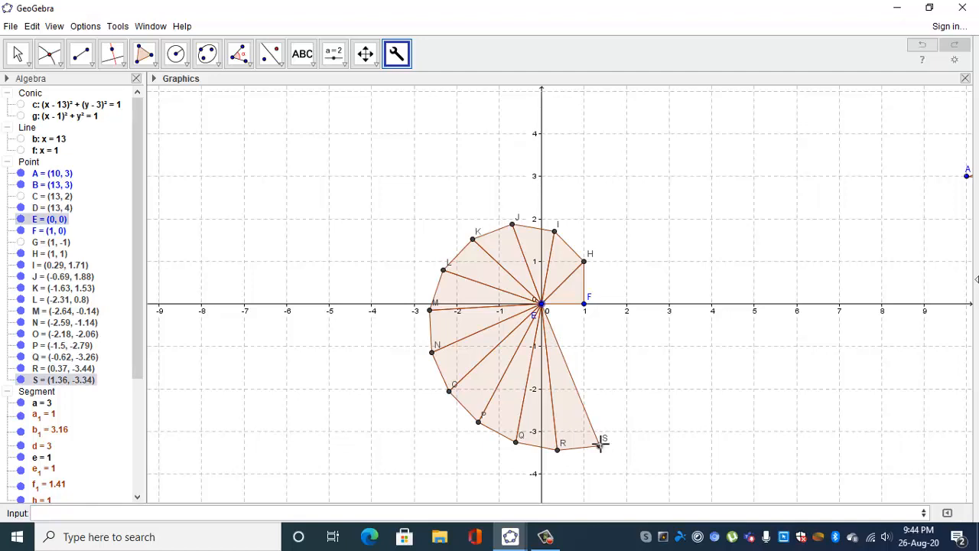
# Apply BENTOOL to E with T, U and V in turn to add three more right triangles.
pyautogui.click(542, 306)
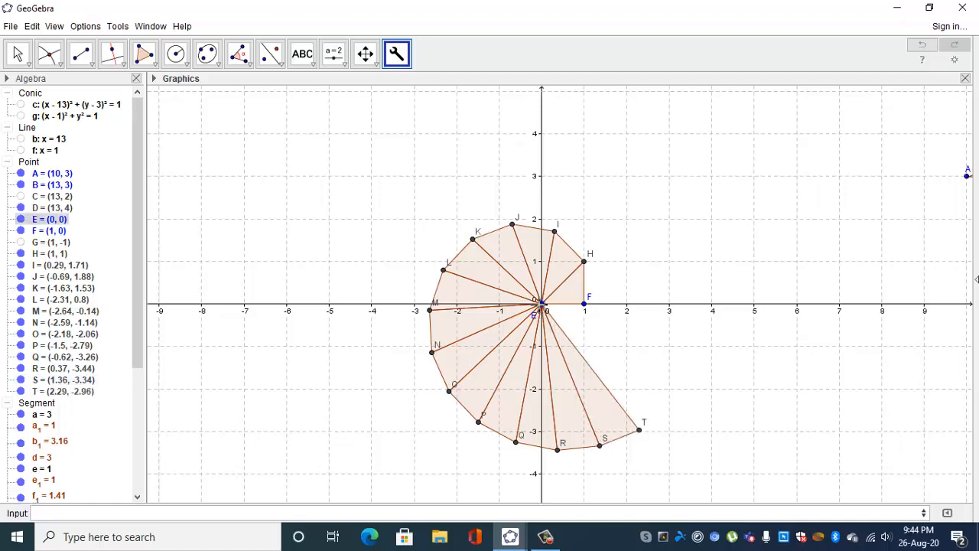
pyautogui.click(639, 430)
pyautogui.click(639, 430)
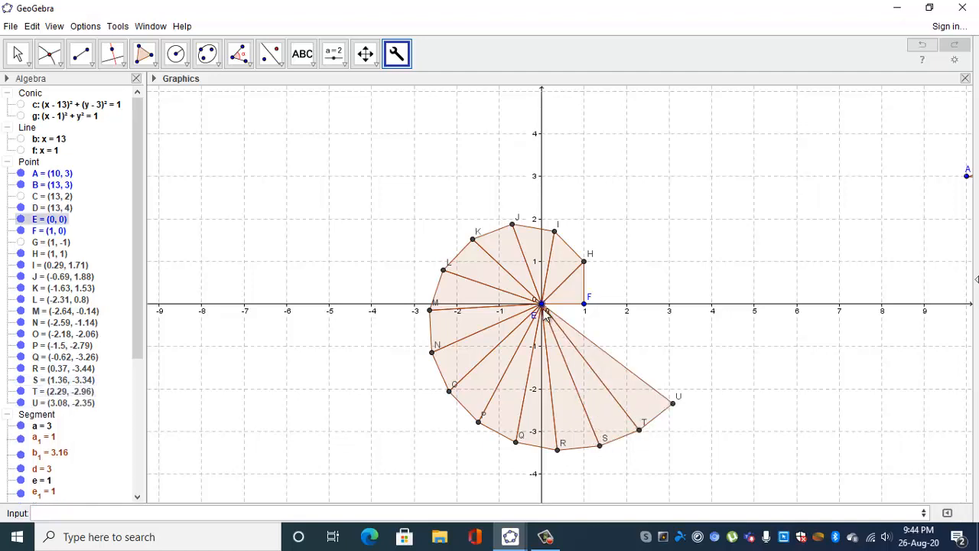
pyautogui.click(672, 402)
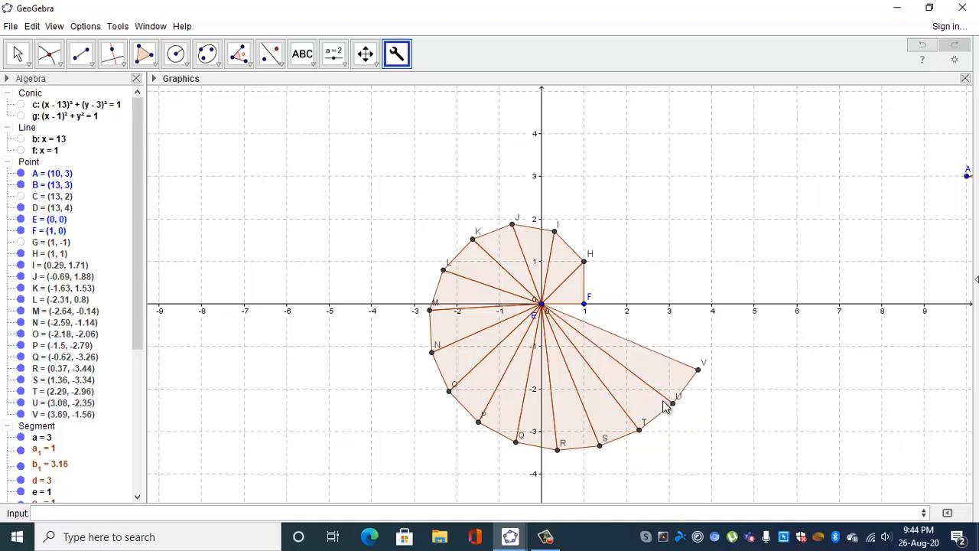
pyautogui.click(542, 306)
pyautogui.click(697, 370)
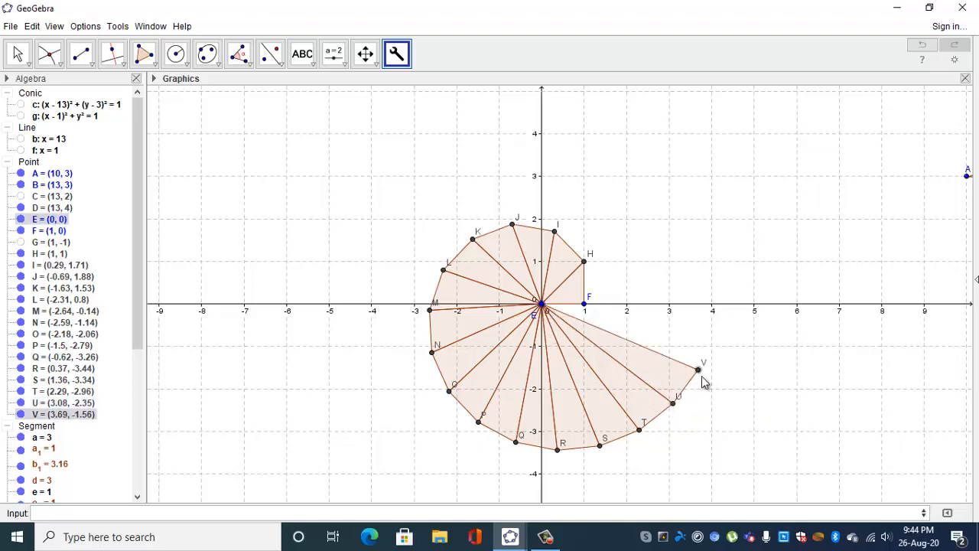
pyautogui.click(698, 371)
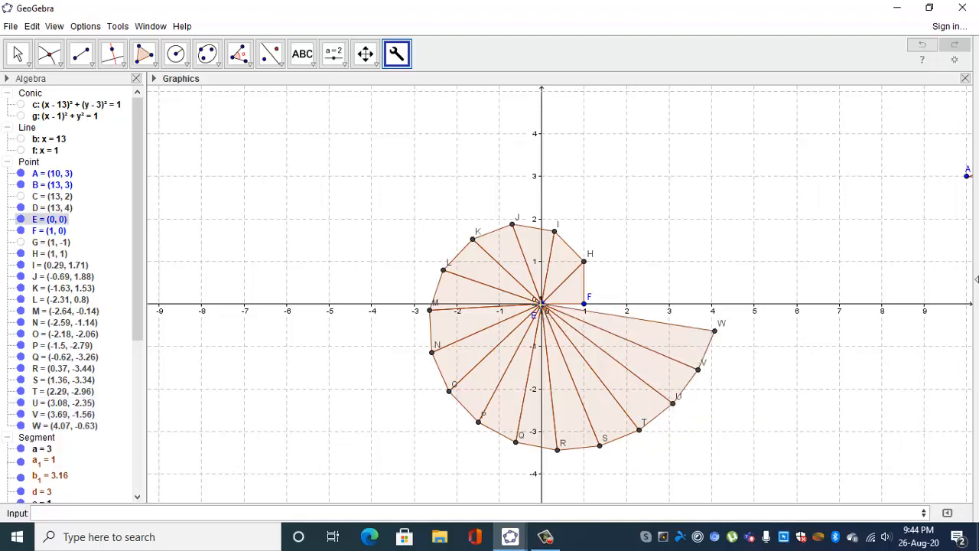
# Continue the spiral across the positive x-axis by applying BENTOOL to E with W, Z, A₁ and B₁ in turn.
pyautogui.click(714, 330)
pyautogui.click(713, 331)
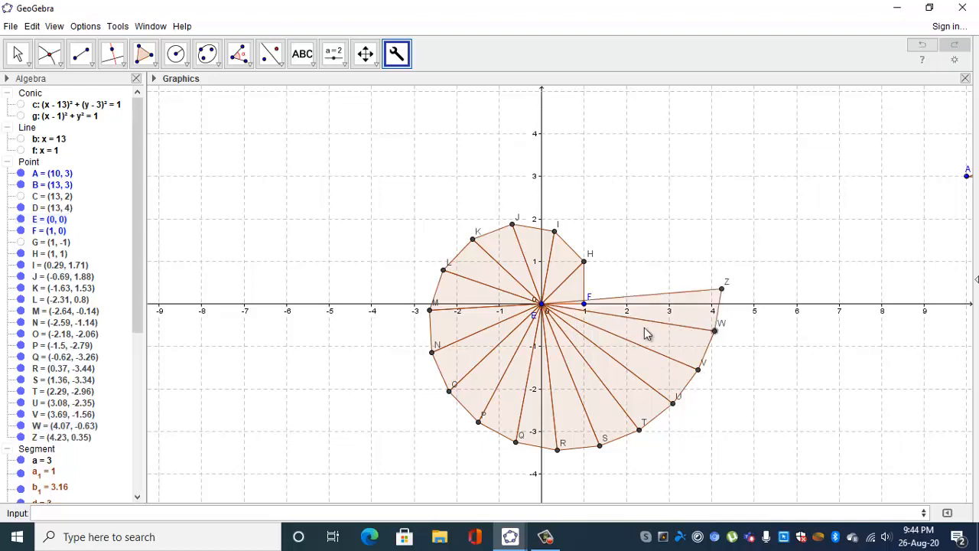
pyautogui.click(542, 306)
pyautogui.click(721, 288)
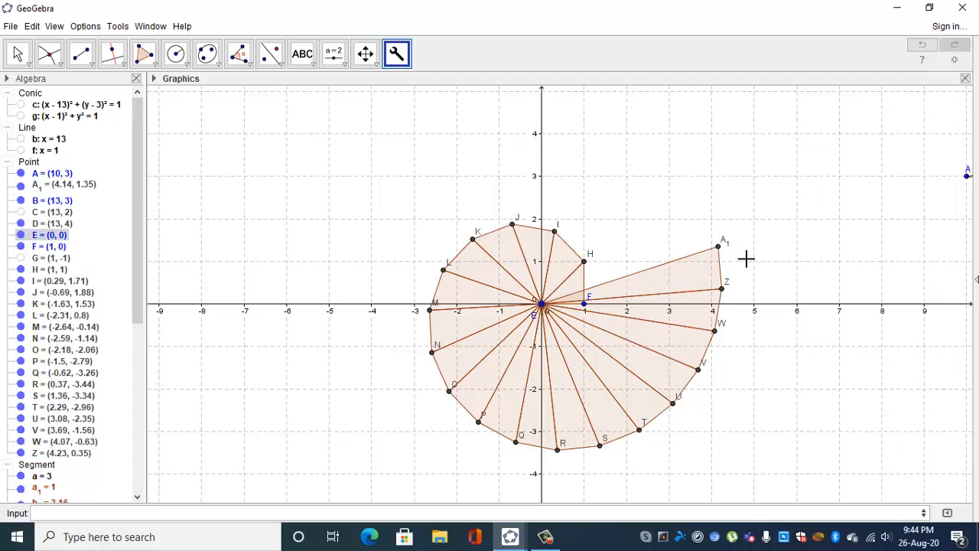
pyautogui.click(718, 246)
pyautogui.click(543, 306)
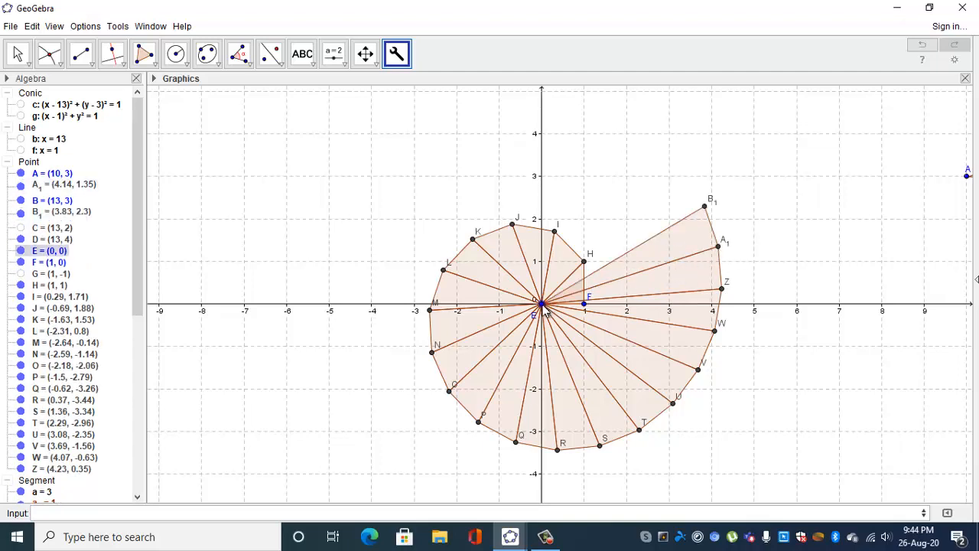
pyautogui.click(704, 206)
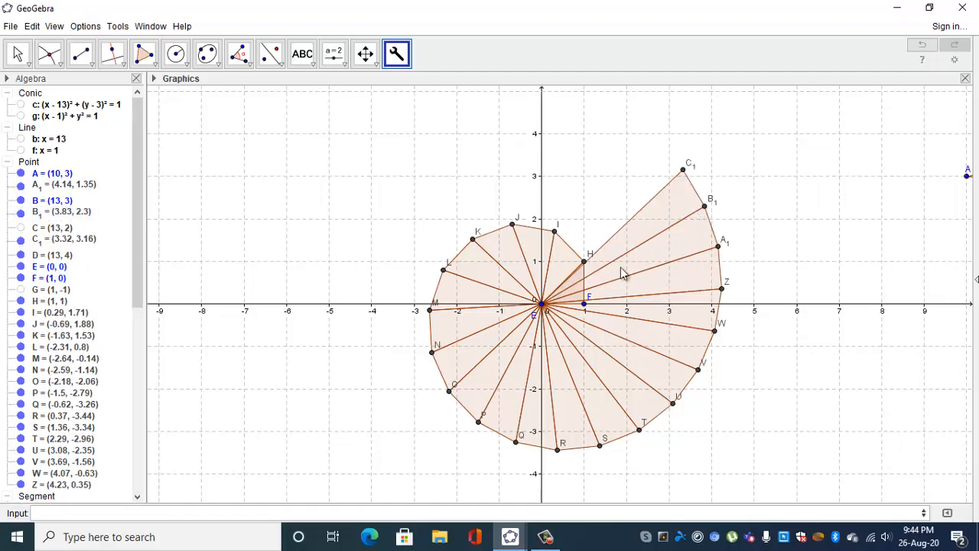
# Add three right triangles in the first quadrant with BENTOOL, pairing E in turn with C₁, D₁ and E₁.
pyautogui.click(546, 304)
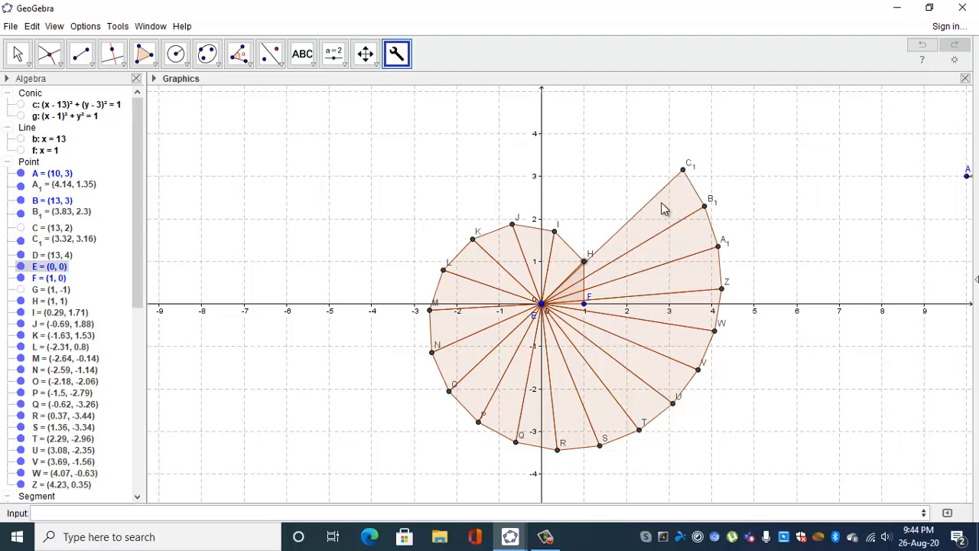
pyautogui.click(683, 169)
pyautogui.click(541, 305)
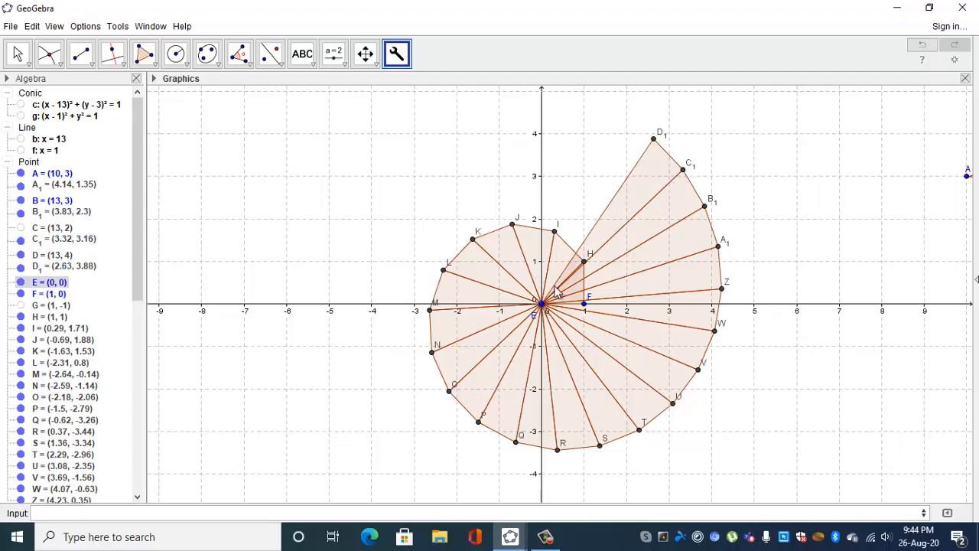
pyautogui.click(654, 140)
pyautogui.click(542, 305)
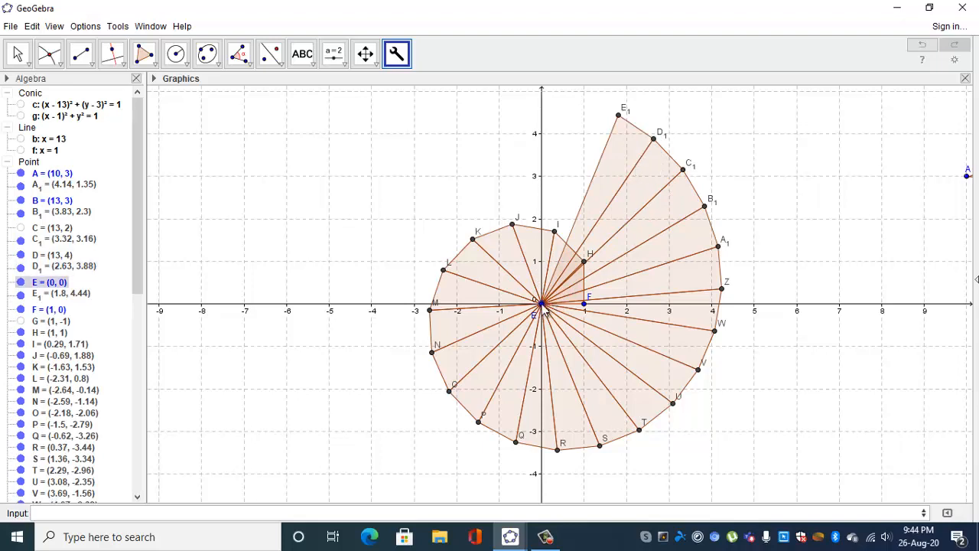
pyautogui.click(618, 115)
# Carry the spiral over the positive y-axis by applying BENTOOL to E with F₁, G₁ and H₁ in turn.
pyautogui.click(541, 305)
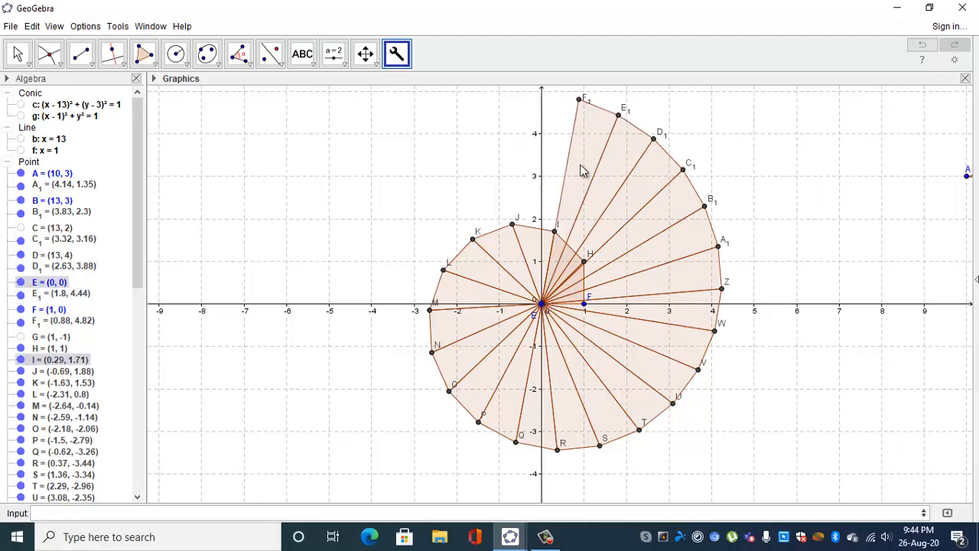
pyautogui.click(579, 99)
pyautogui.click(541, 305)
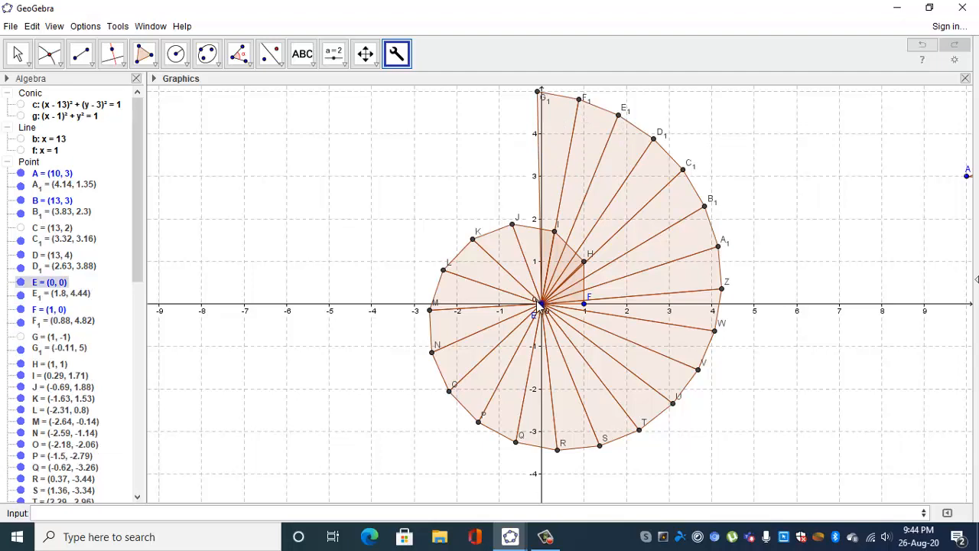
pyautogui.click(538, 91)
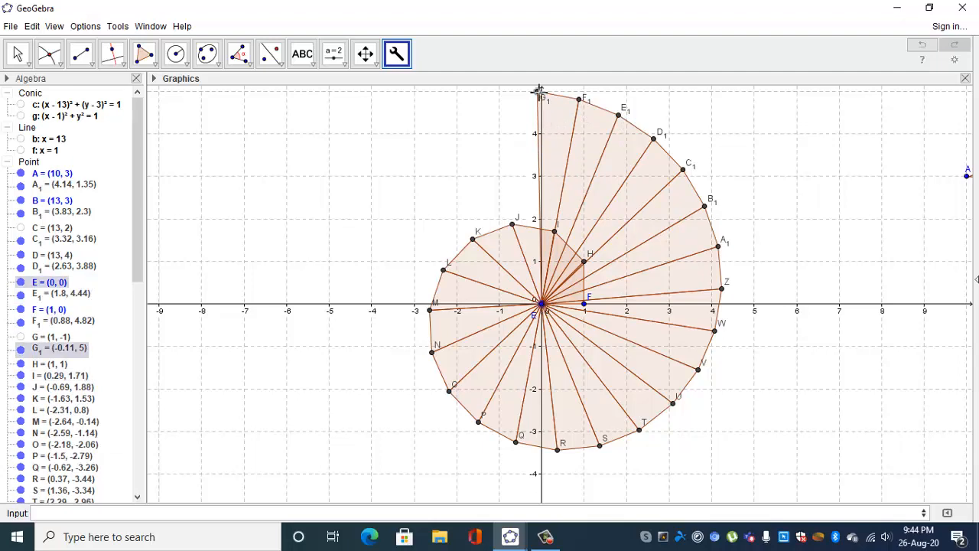
pyautogui.click(542, 305)
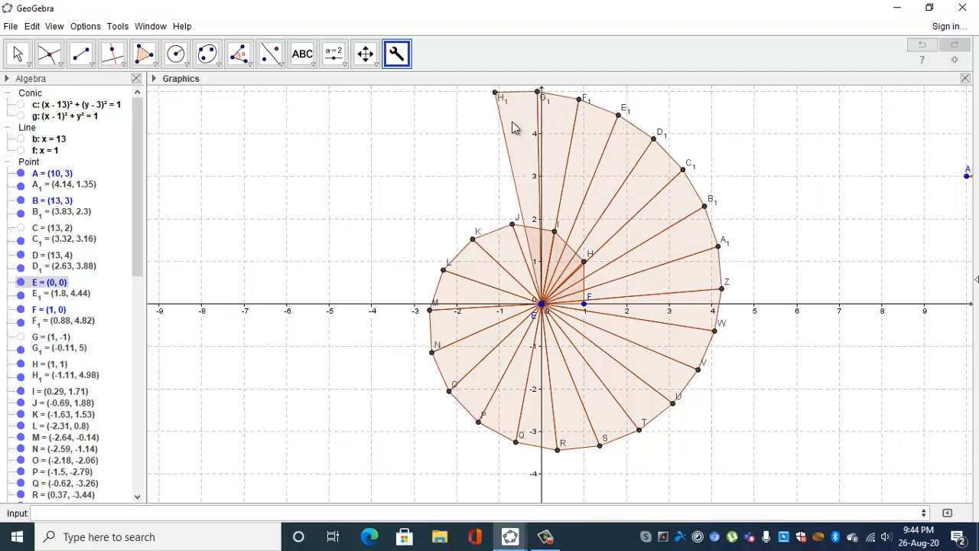
pyautogui.click(495, 92)
# Add three right triangles in the second quadrant with BENTOOL, pairing E in turn with I₁, J₁ and K₁.
pyautogui.click(541, 305)
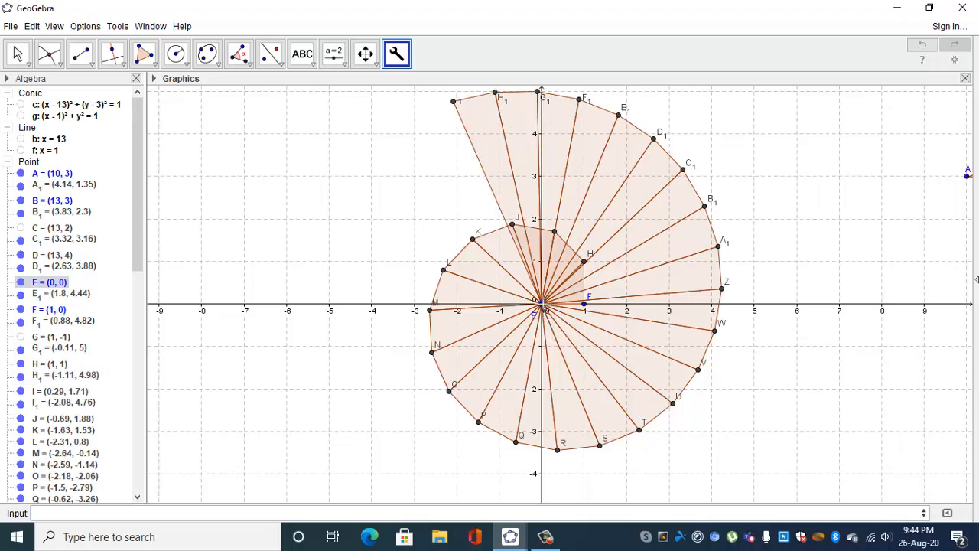
pyautogui.click(454, 100)
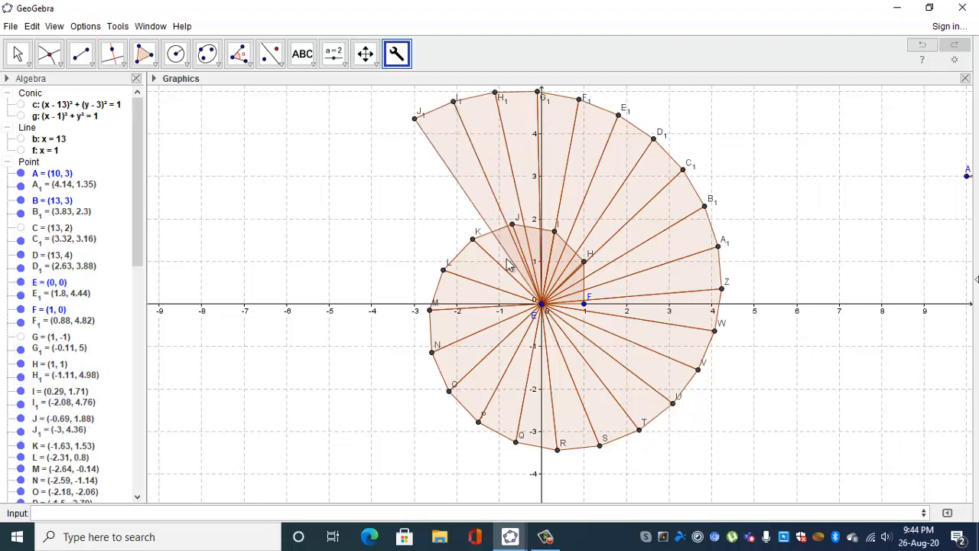
pyautogui.click(542, 305)
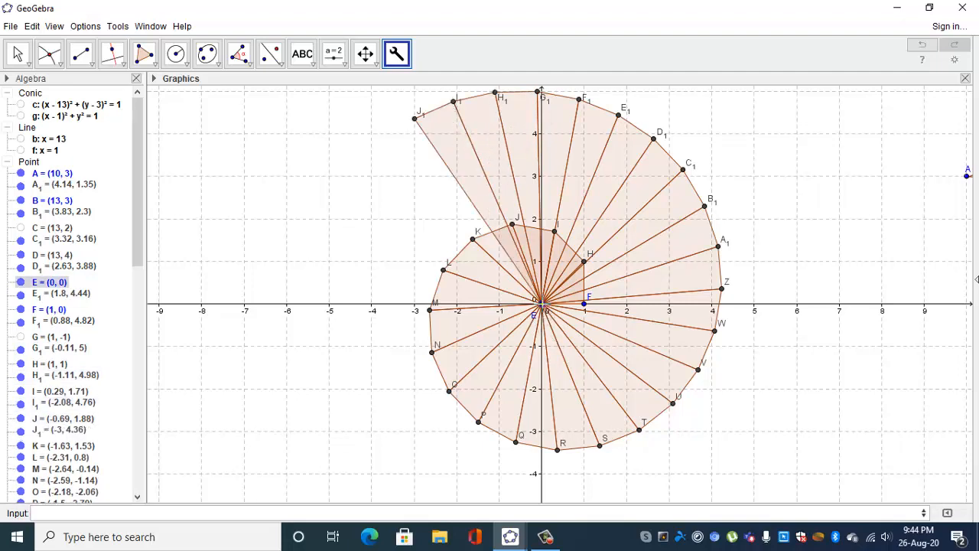
pyautogui.click(413, 120)
pyautogui.click(542, 306)
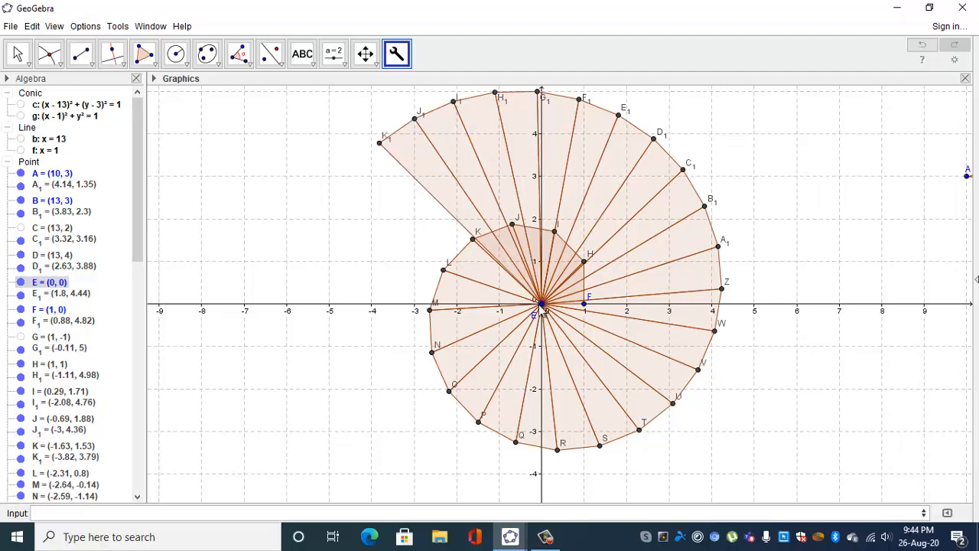
pyautogui.click(380, 142)
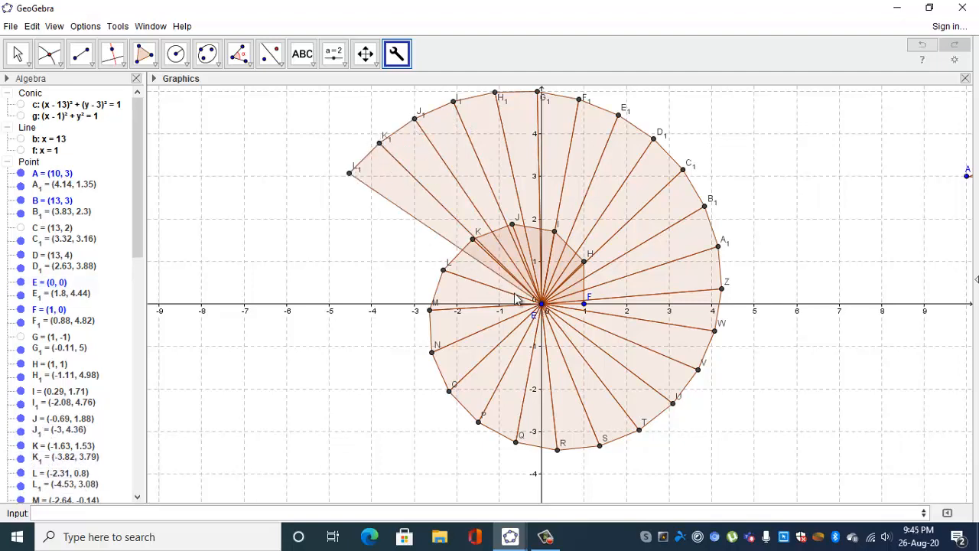
# Bring the spiral past the negative x-axis by applying BENTOOL to E with L₁, M₁, N₁ and O₁ in turn.
pyautogui.click(541, 305)
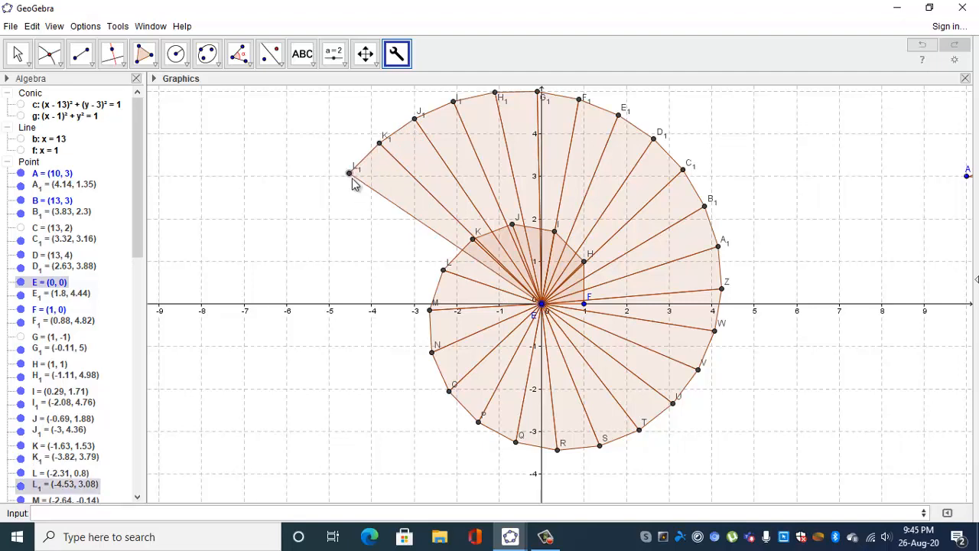
pyautogui.click(350, 174)
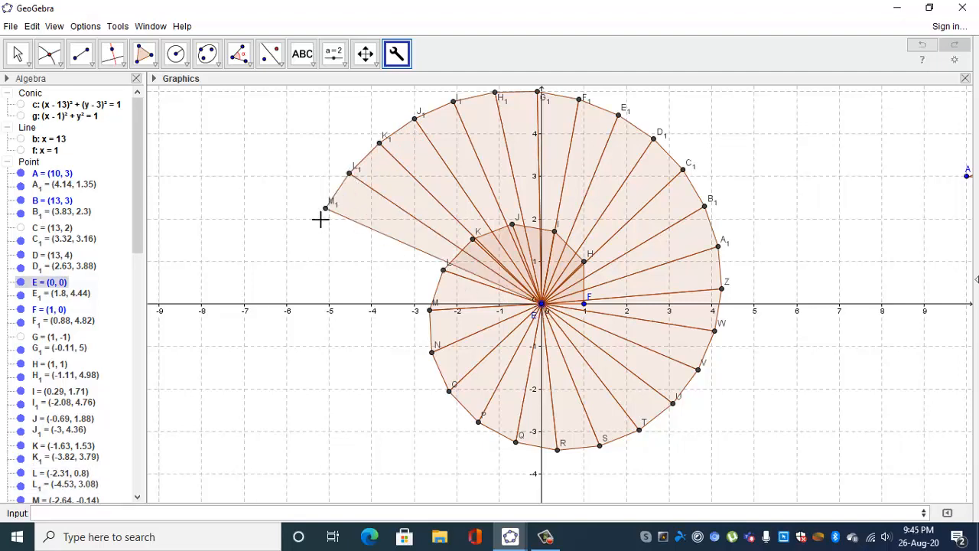
pyautogui.click(326, 208)
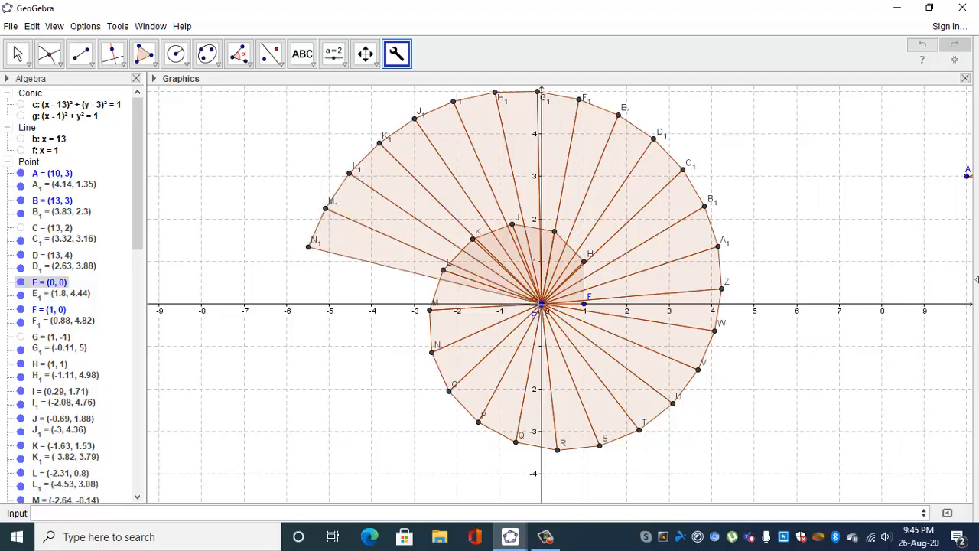
pyautogui.click(308, 246)
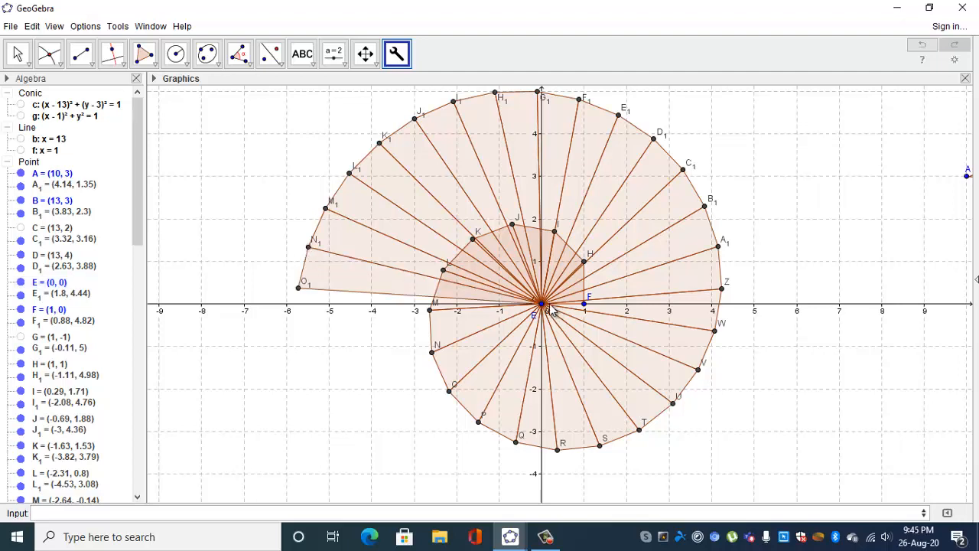
pyautogui.click(298, 288)
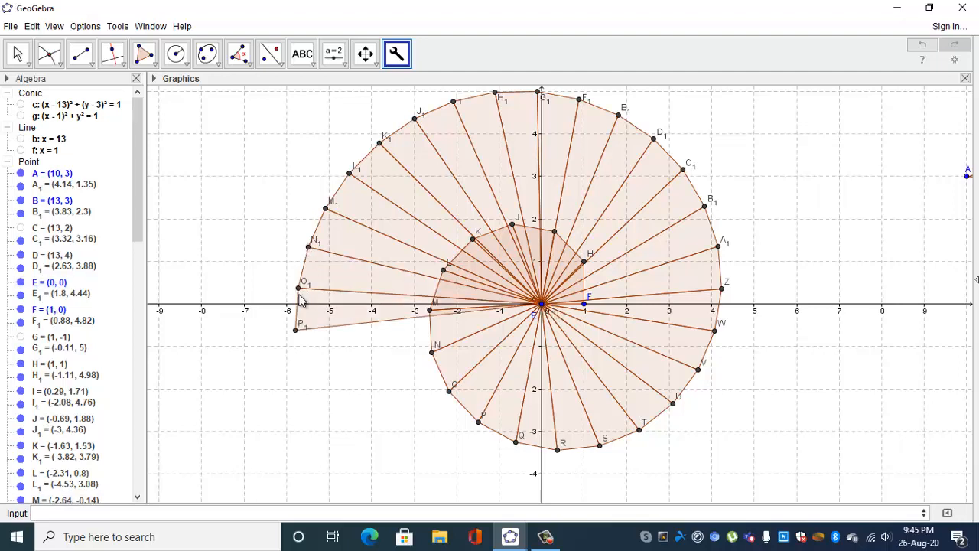
# Add the last two right triangles of the spiral with BENTOOL, pairing E with P₁ and with Q₁.
pyautogui.click(543, 305)
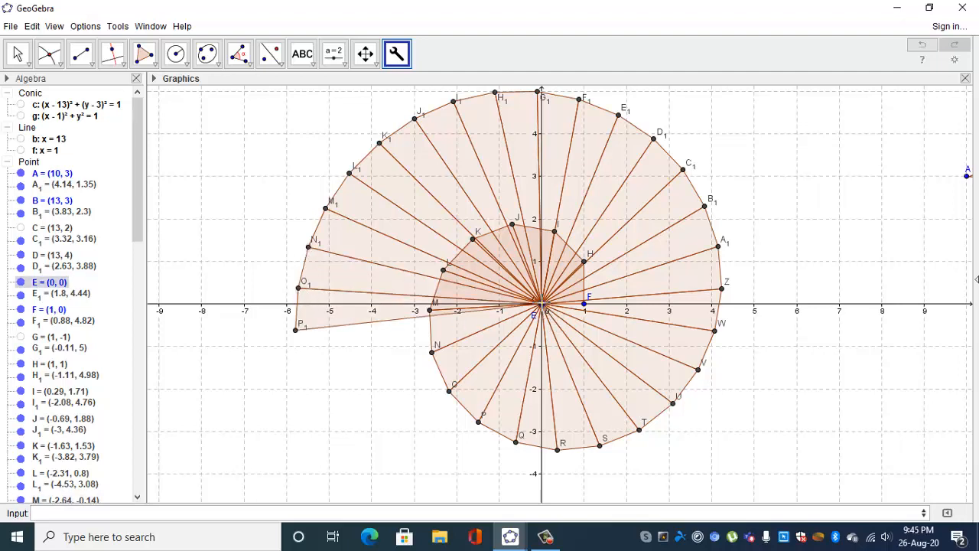
pyautogui.click(295, 329)
pyautogui.click(542, 304)
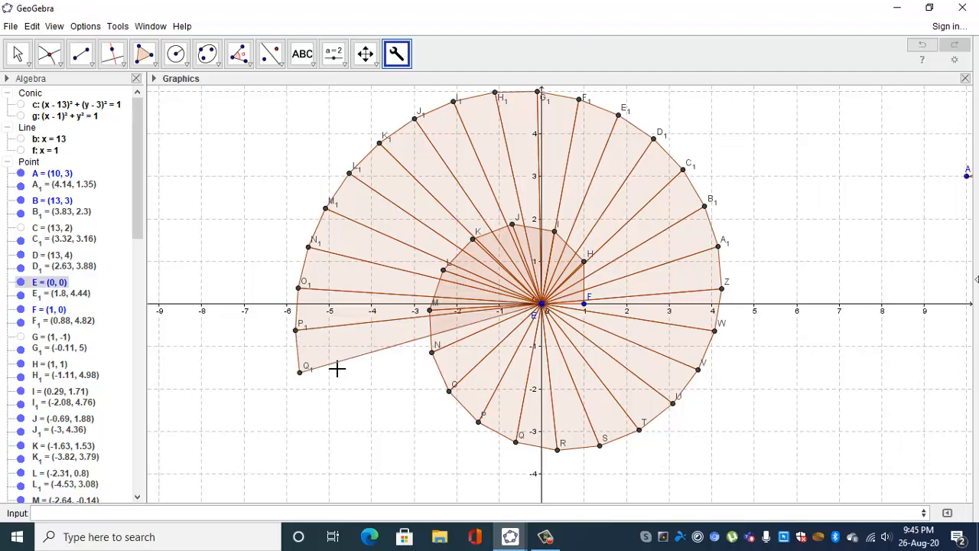
pyautogui.click(300, 372)
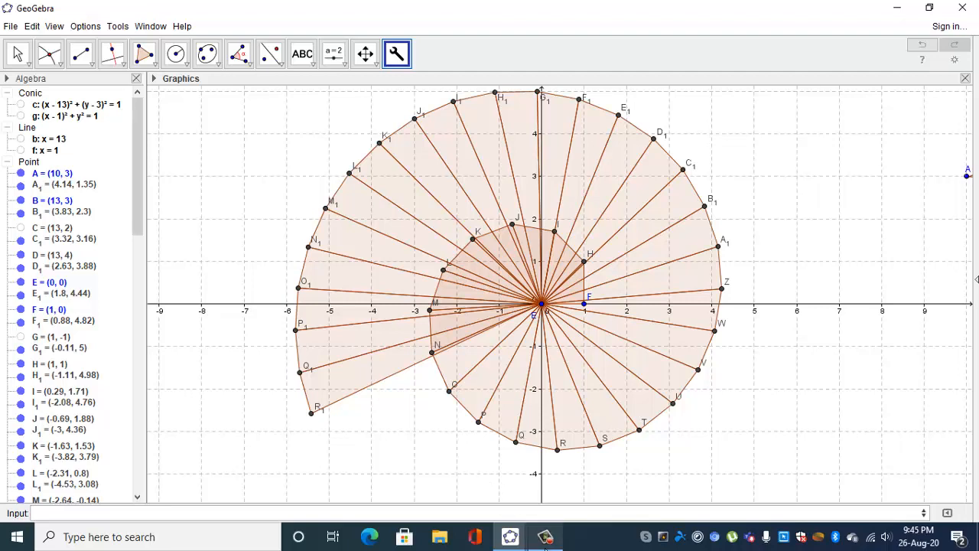
pyautogui.click(545, 536)
pyautogui.click(944, 470)
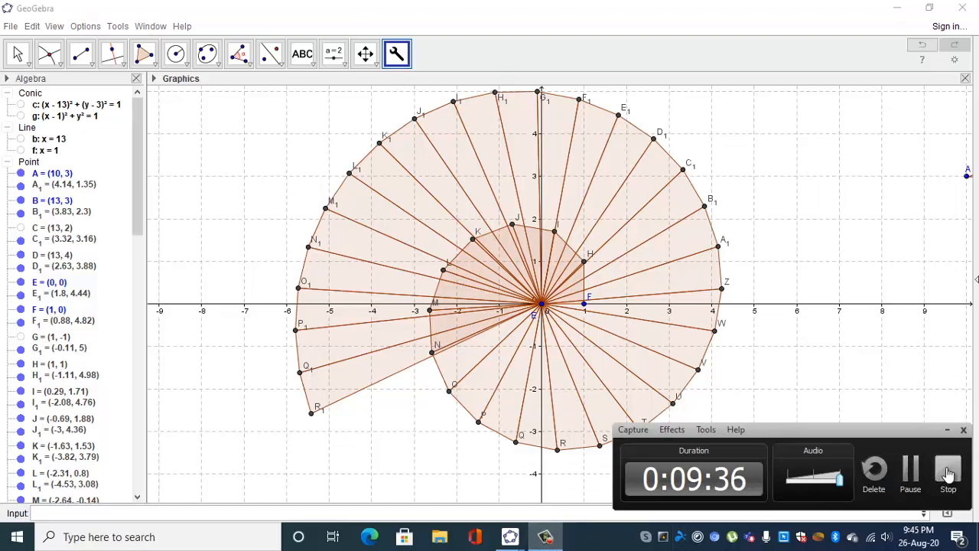